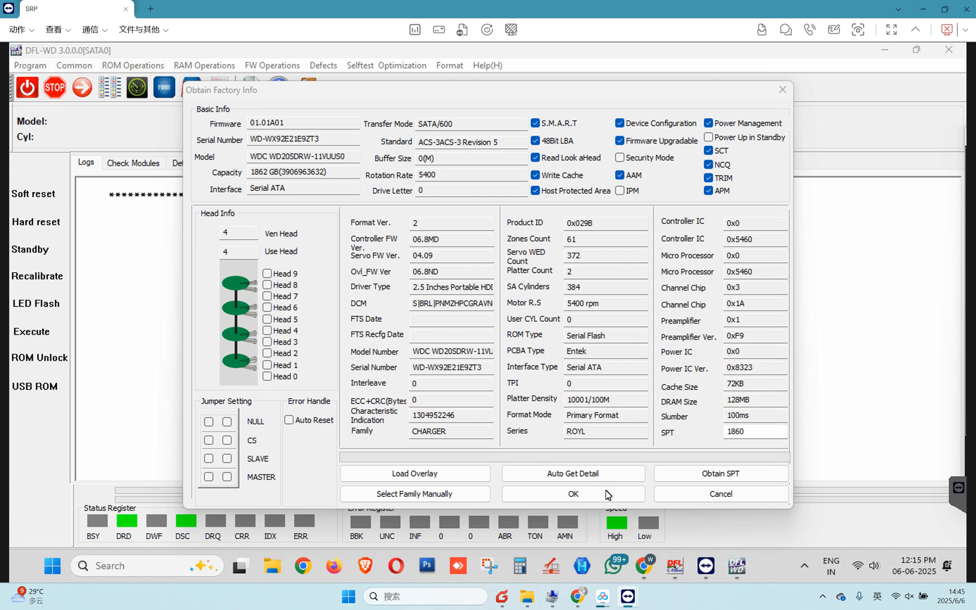
Step: Initialize the CHARGER drive with the obtained factory info and proposed firmware directory, and list its modules sorted by module ID
{"action": "left_click", "coordinate": [574, 494]}
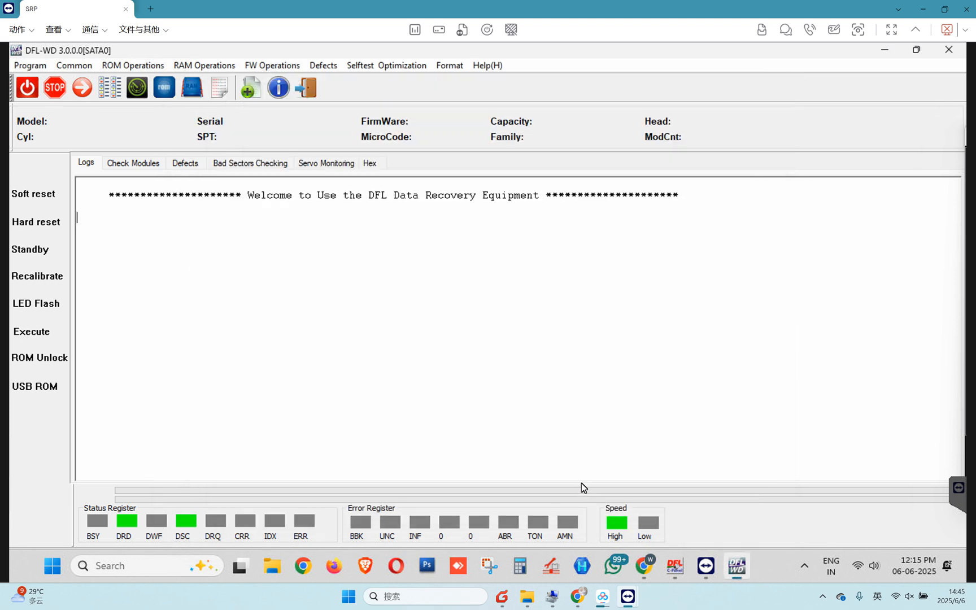
{"action": "left_click", "coordinate": [551, 445]}
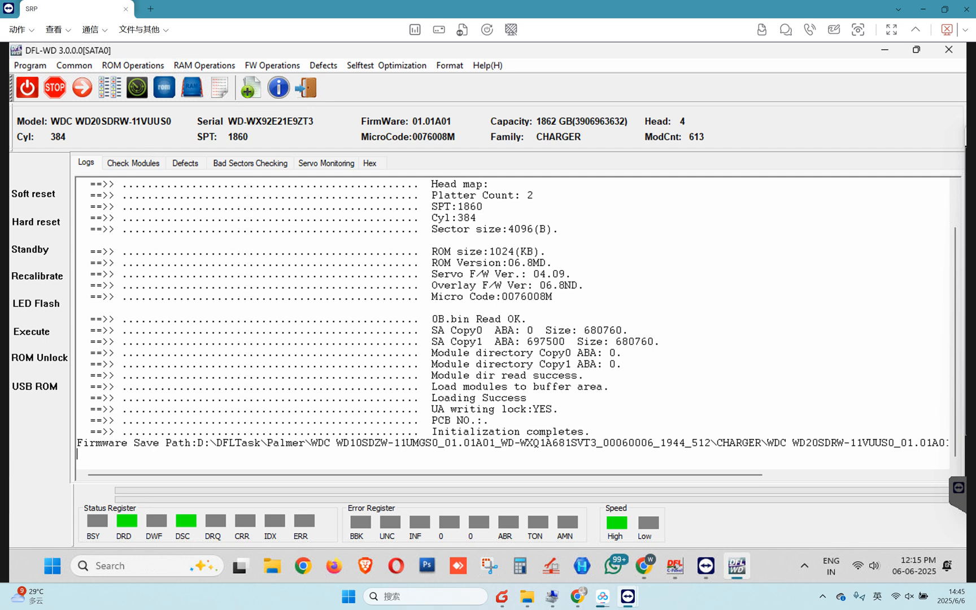
{"action": "left_click", "coordinate": [125, 165]}
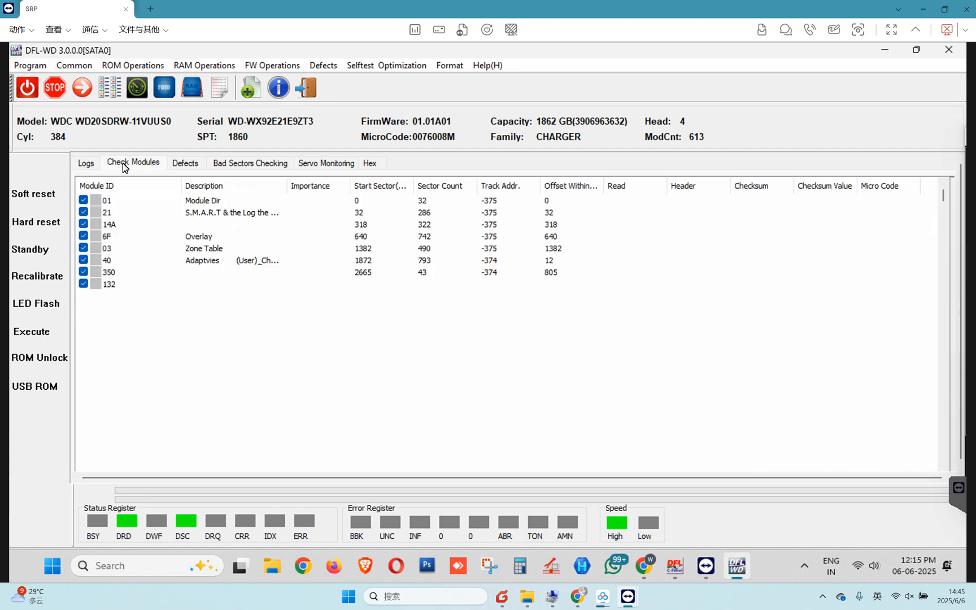
{"action": "left_click", "coordinate": [120, 194]}
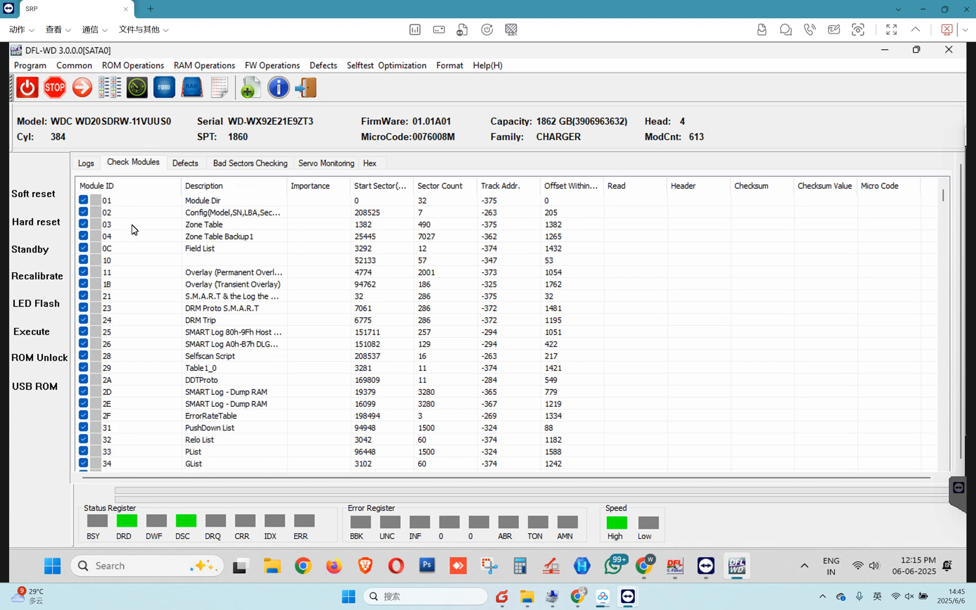
Step: Search the Modules folder of the drive's firmware directory for "190", and close the folder
{"action": "left_click", "coordinate": [35, 65]}
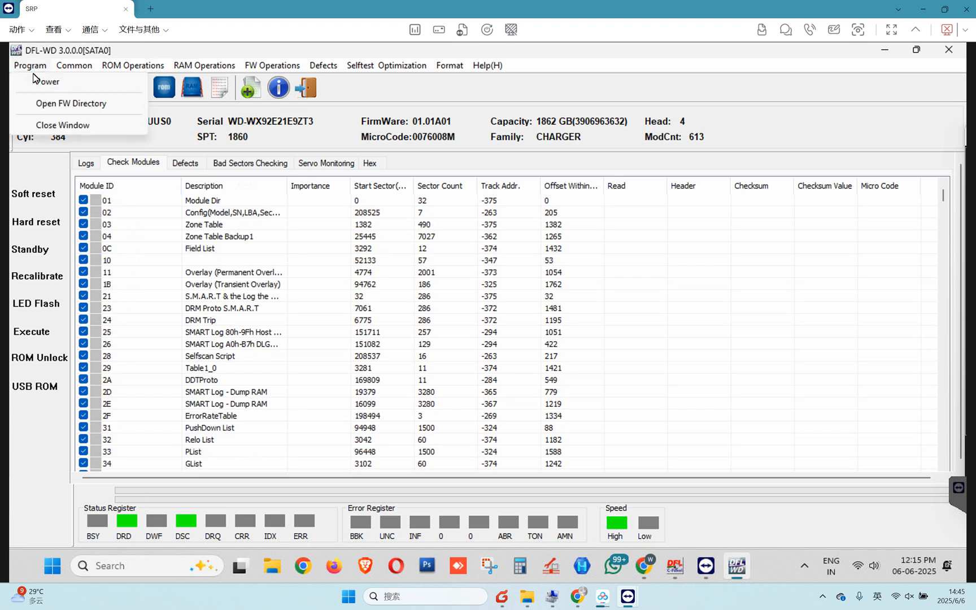
{"action": "left_click", "coordinate": [56, 104]}
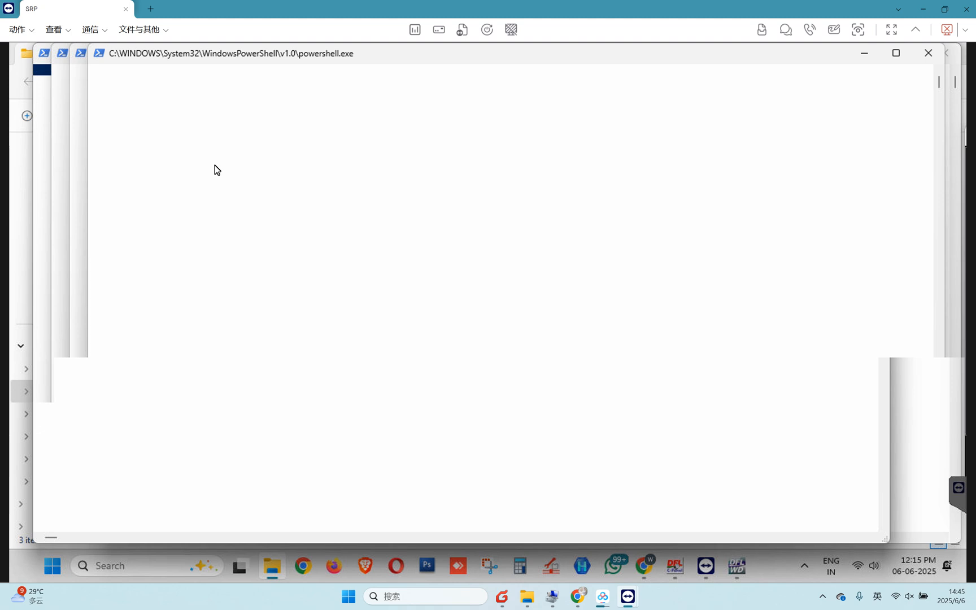
{"action": "left_click", "coordinate": [268, 164]}
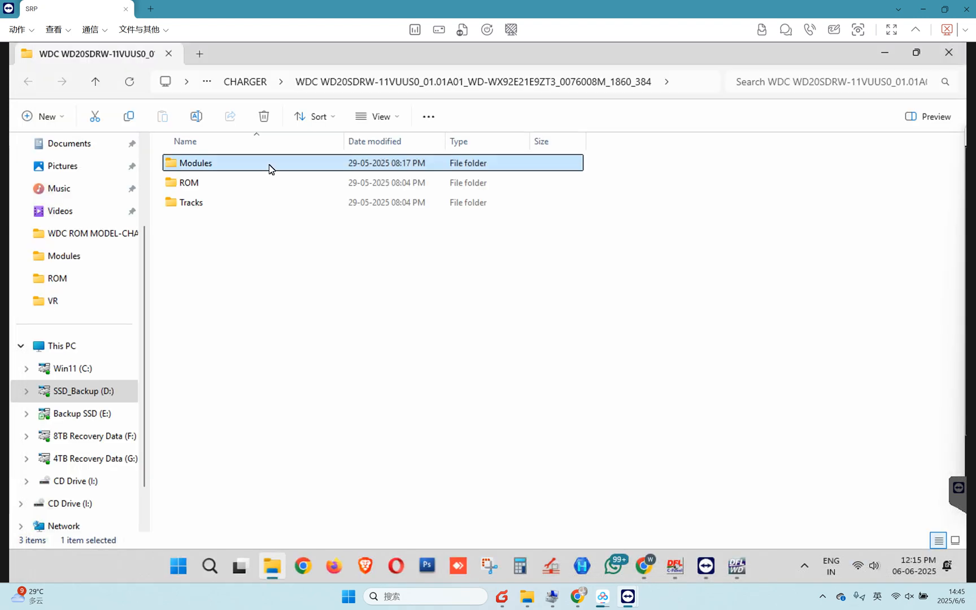
{"action": "double_click", "coordinate": [269, 164]}
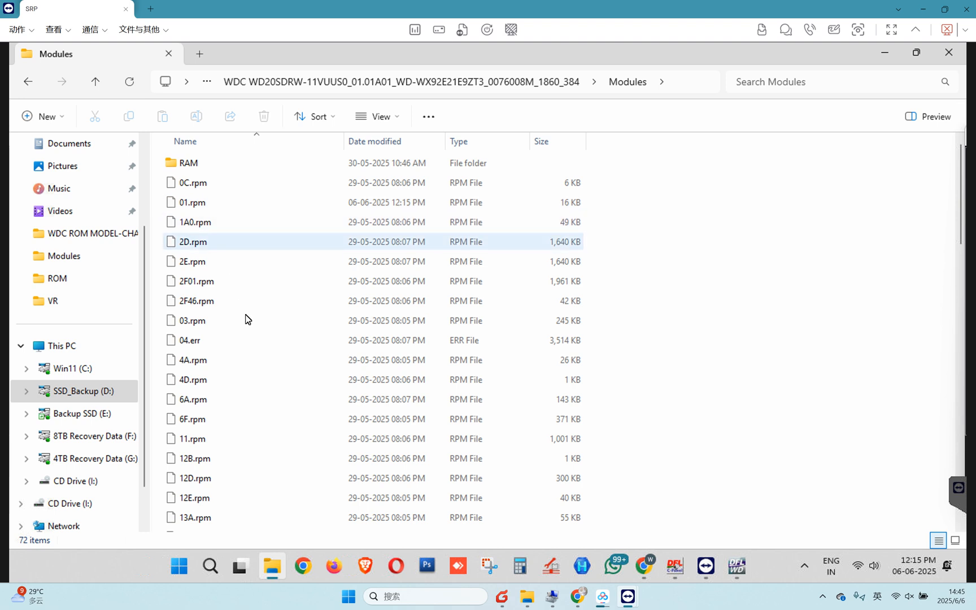
{"action": "scroll", "coordinate": [246, 318], "scroll_direction": "down", "scroll_amount": 4}
{"action": "left_click", "coordinate": [822, 79]}
{"action": "type", "text": "190"}
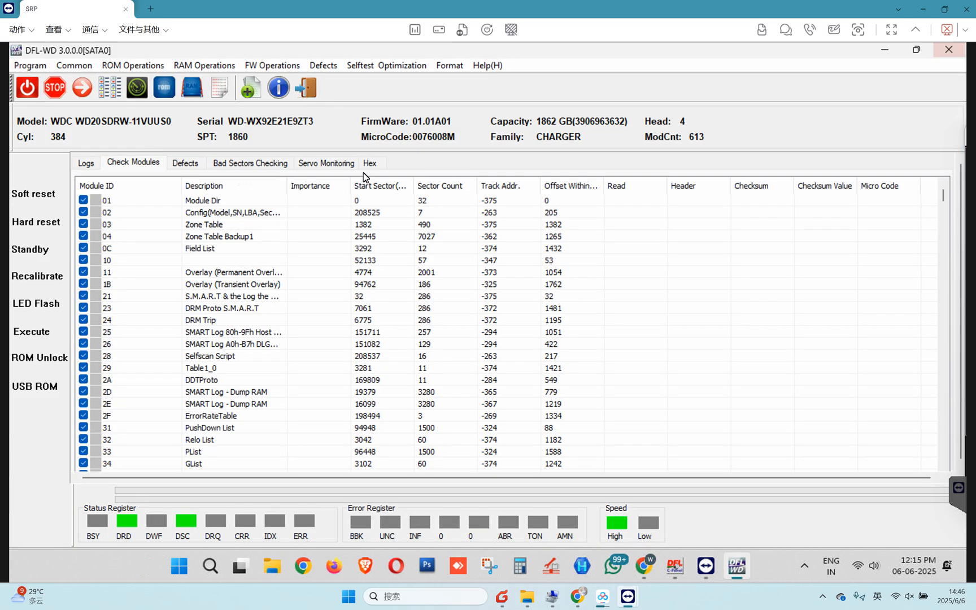
{"action": "left_click", "coordinate": [949, 52]}
{"action": "left_click", "coordinate": [263, 66]}
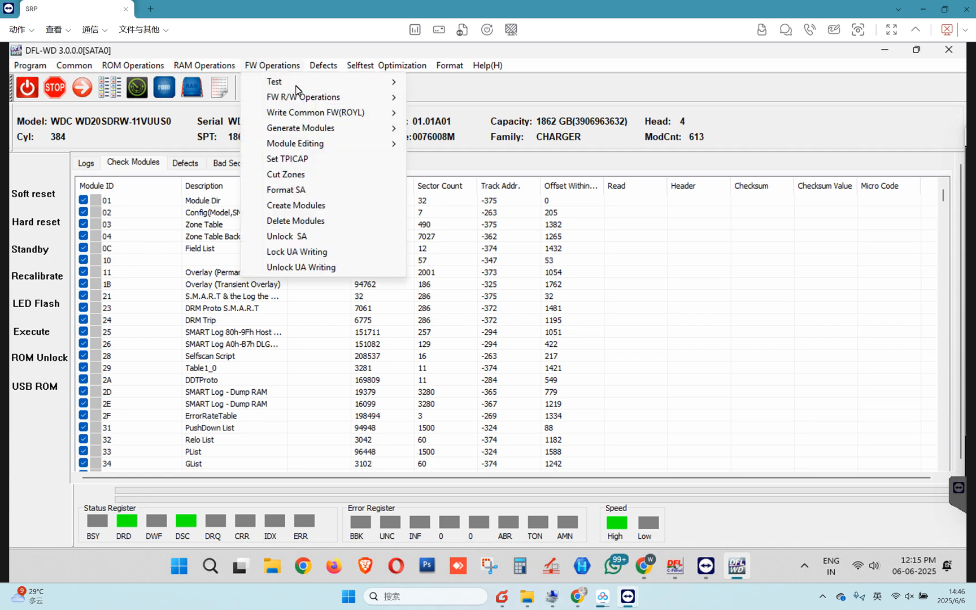
{"action": "mouse_move", "coordinate": [328, 98]}
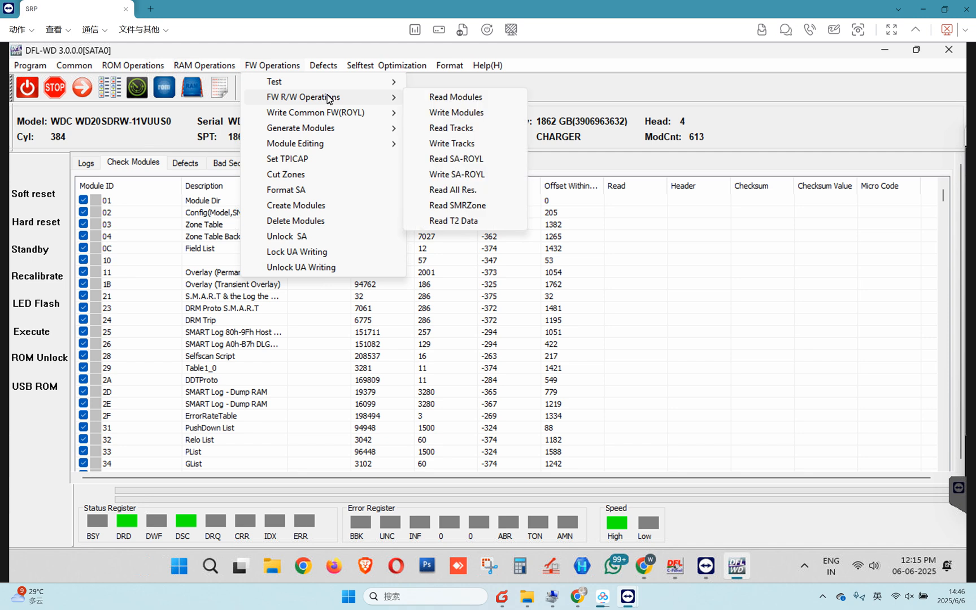
{"action": "left_click", "coordinate": [460, 97]}
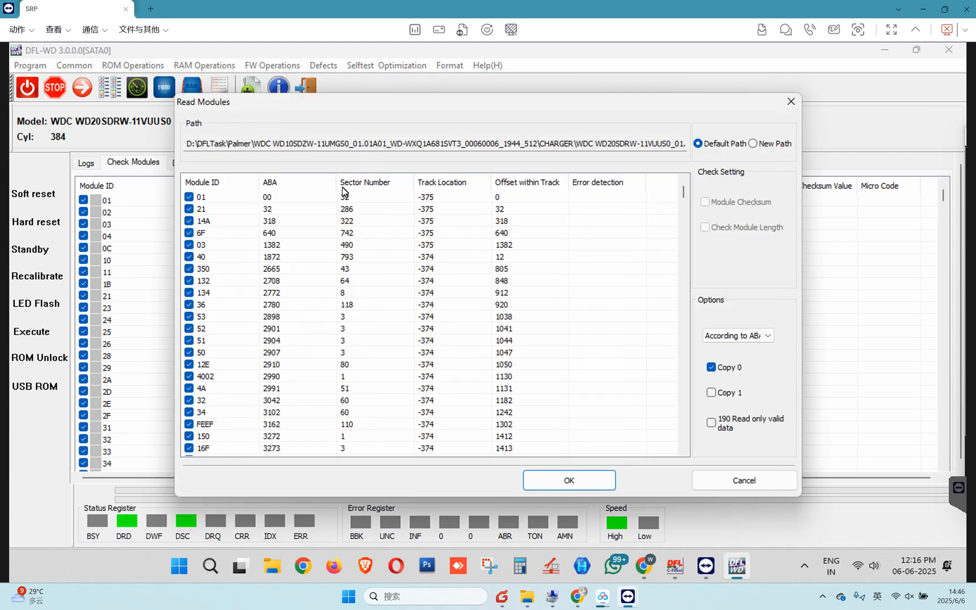
{"action": "left_click", "coordinate": [216, 185]}
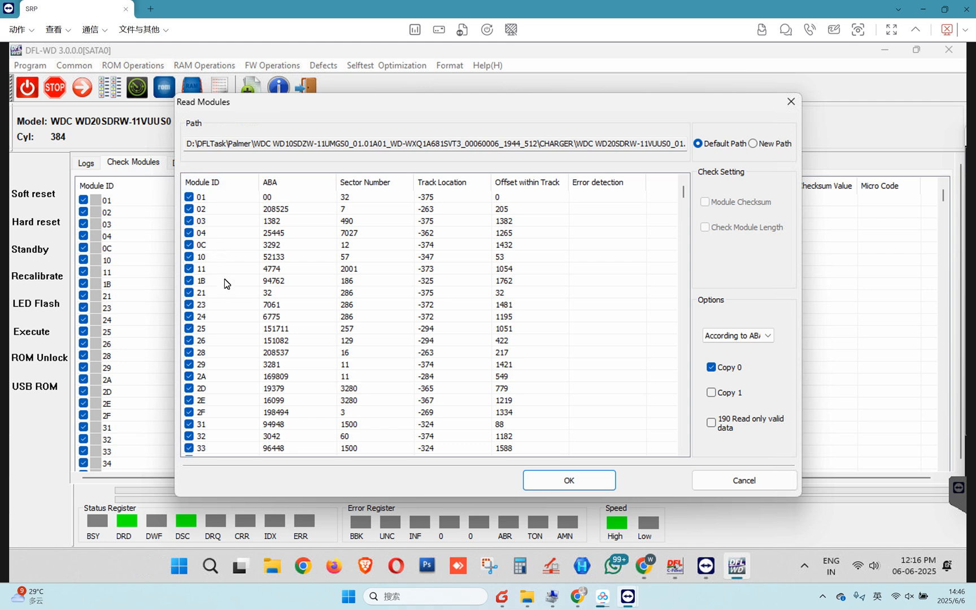
{"action": "right_click", "coordinate": [229, 261]}
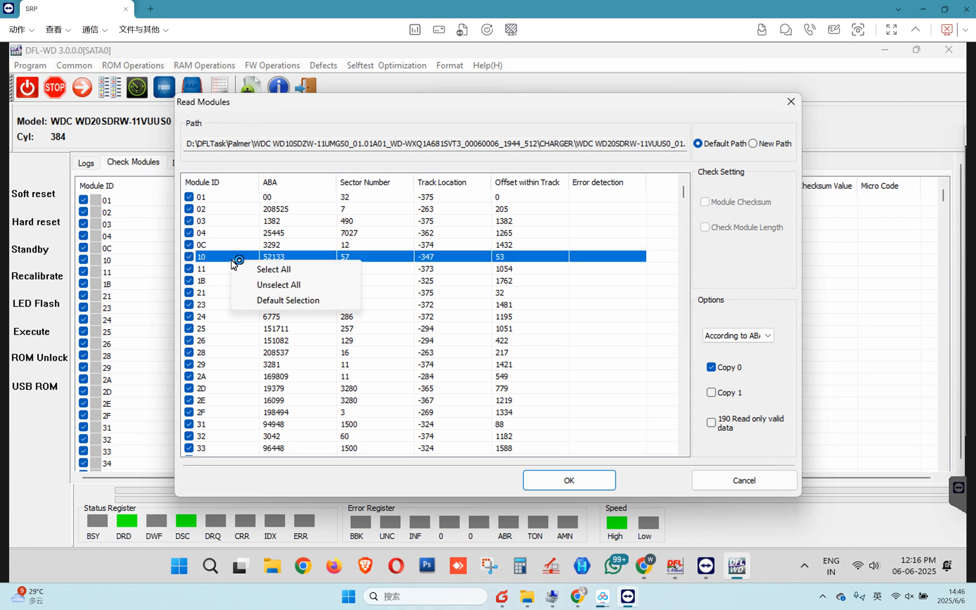
{"action": "left_click", "coordinate": [791, 102]}
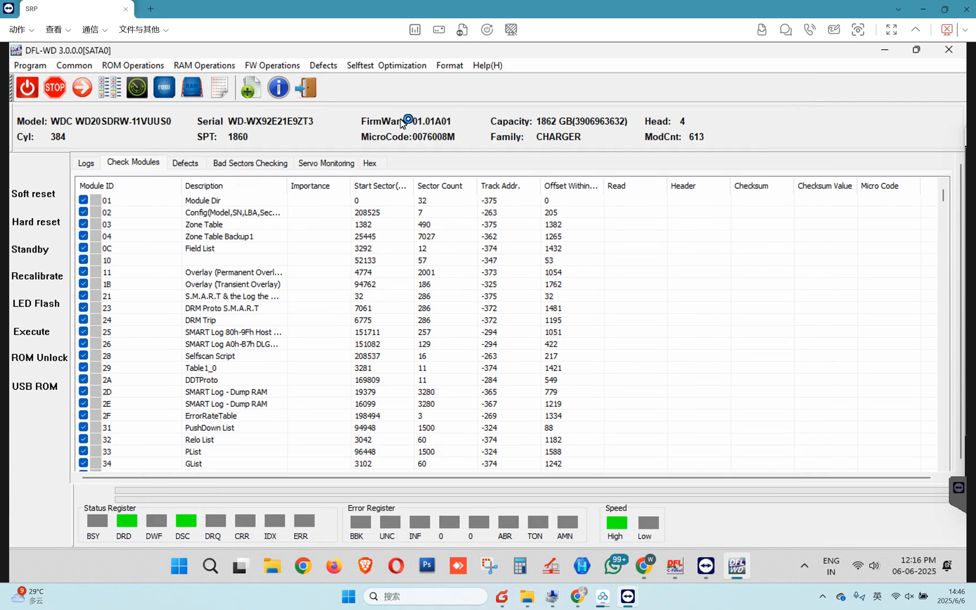
Step: Disable module 411 in the drive's ROM and check the log
{"action": "left_click", "coordinate": [129, 66]}
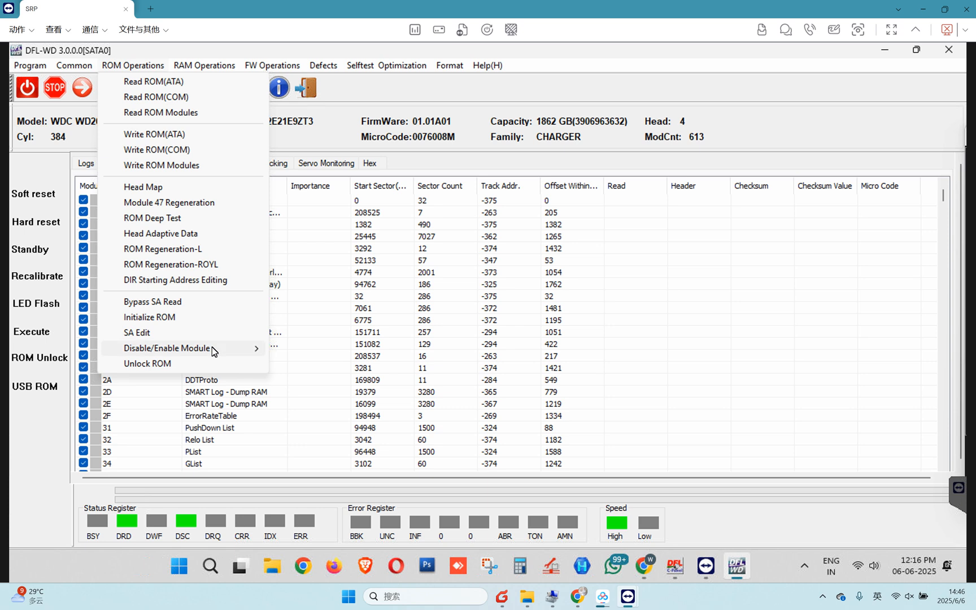
{"action": "mouse_move", "coordinate": [215, 352]}
{"action": "left_click", "coordinate": [321, 379]}
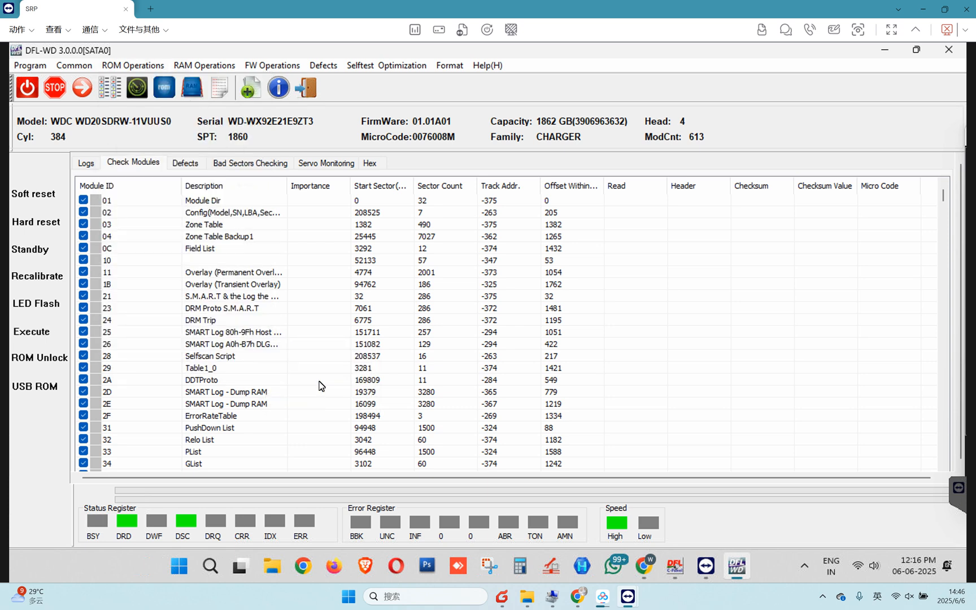
{"action": "left_click", "coordinate": [86, 165]}
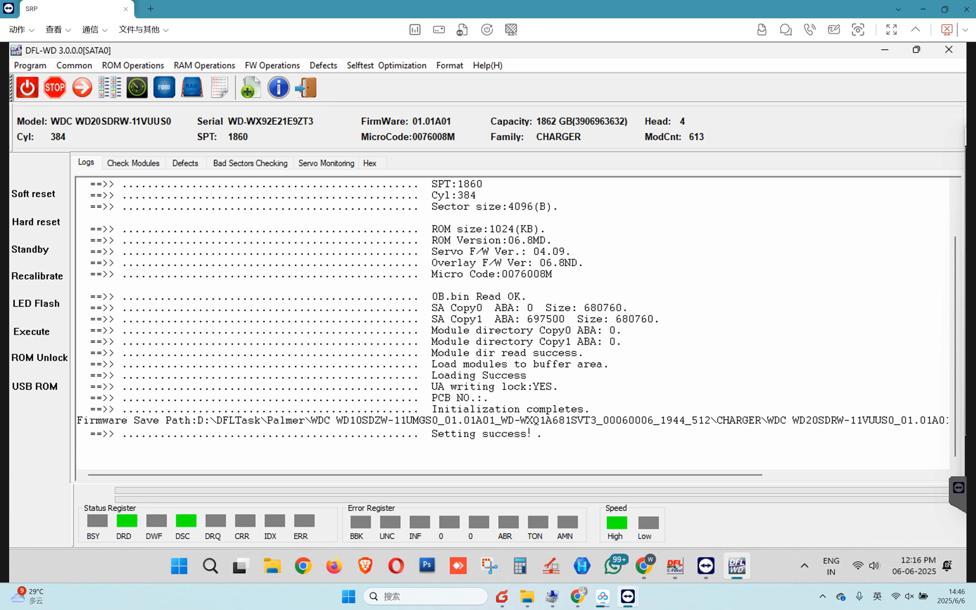
Step: Restart the drive's firmware
{"action": "left_click", "coordinate": [35, 331]}
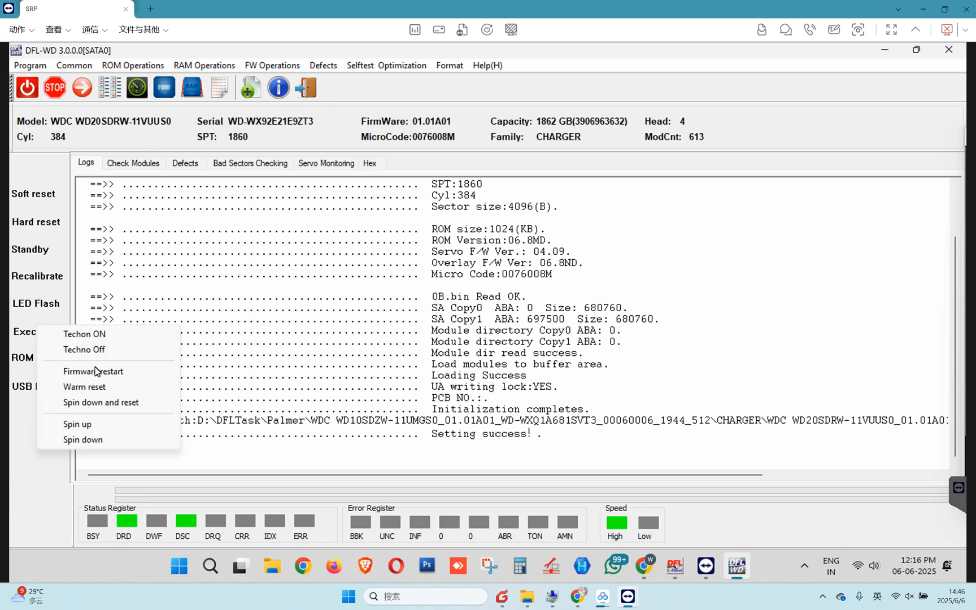
{"action": "left_click", "coordinate": [97, 373]}
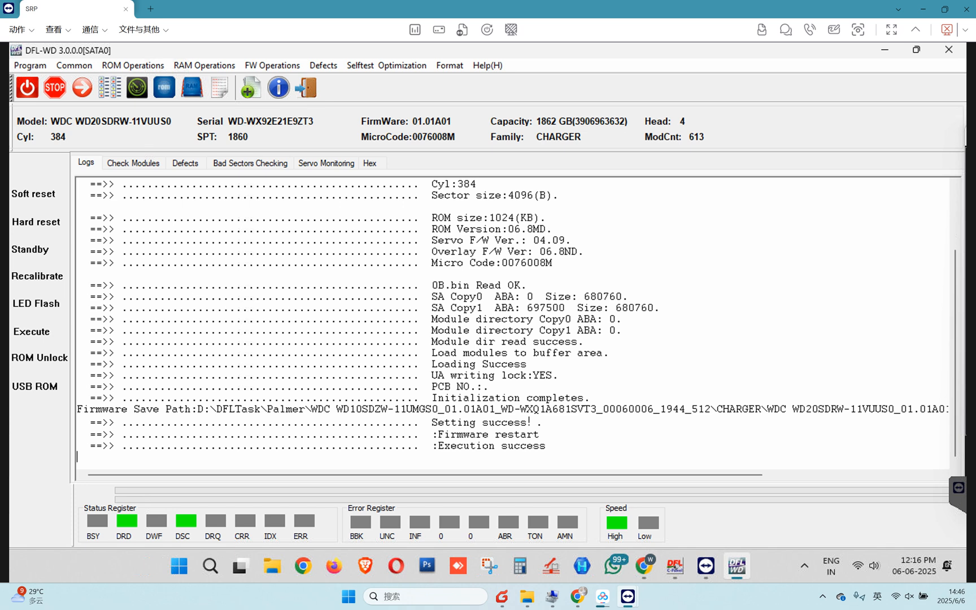
{"action": "left_click", "coordinate": [41, 333]}
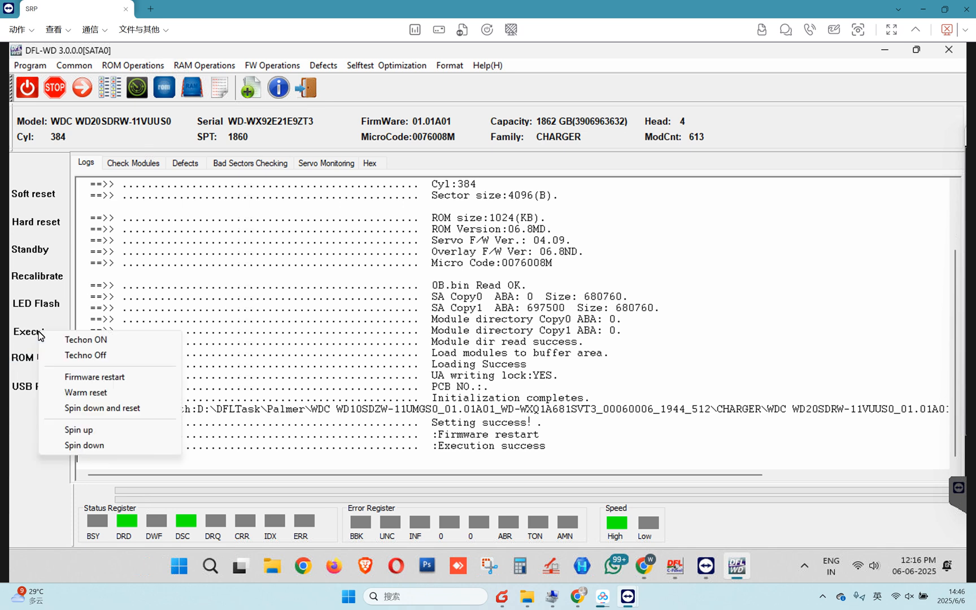
{"action": "left_click", "coordinate": [97, 377]}
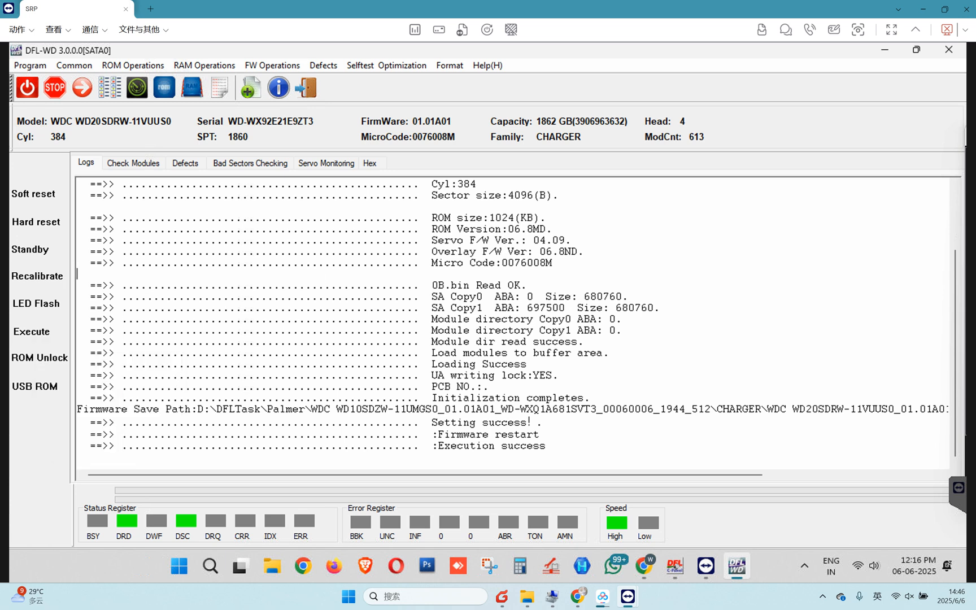
Step: Exit to the general menu and reopen the drive in Normal mode with the WDC Marvell family
{"action": "left_click", "coordinate": [307, 89]}
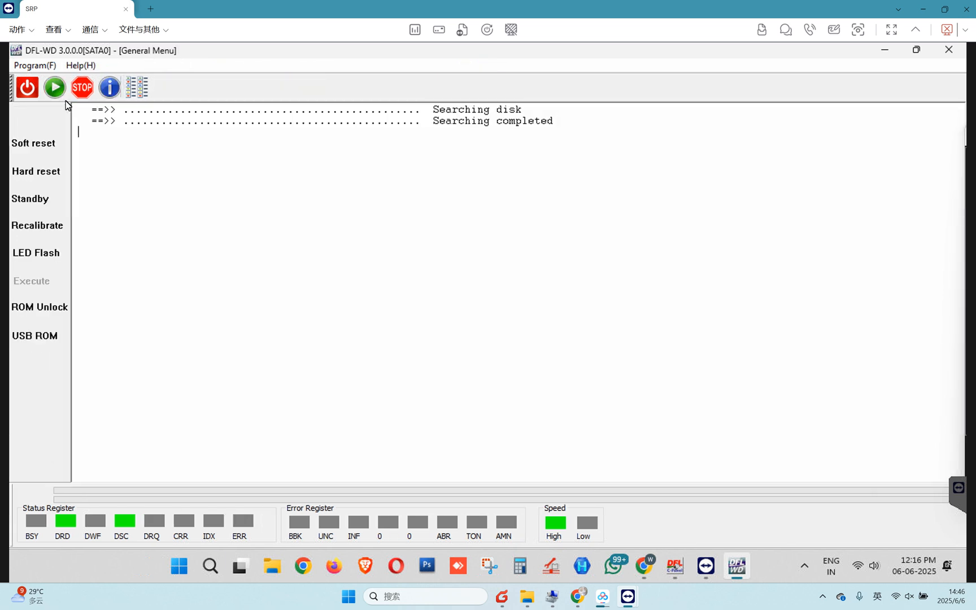
{"action": "left_click", "coordinate": [56, 89]}
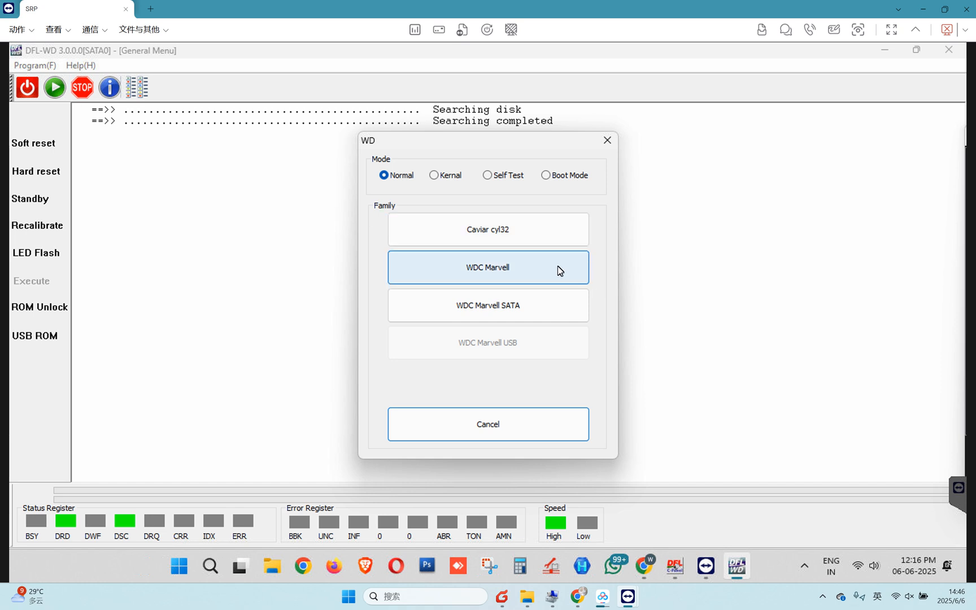
{"action": "left_click", "coordinate": [533, 275]}
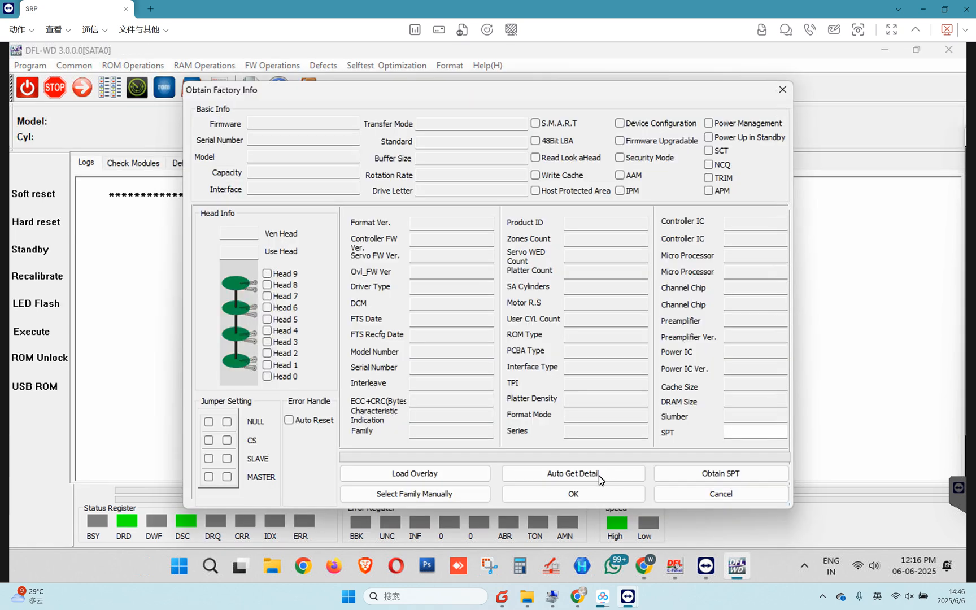
Step: Obtain the factory details automatically, accept the proposed firmware directory, and check the log line about module 411
{"action": "left_click", "coordinate": [600, 479]}
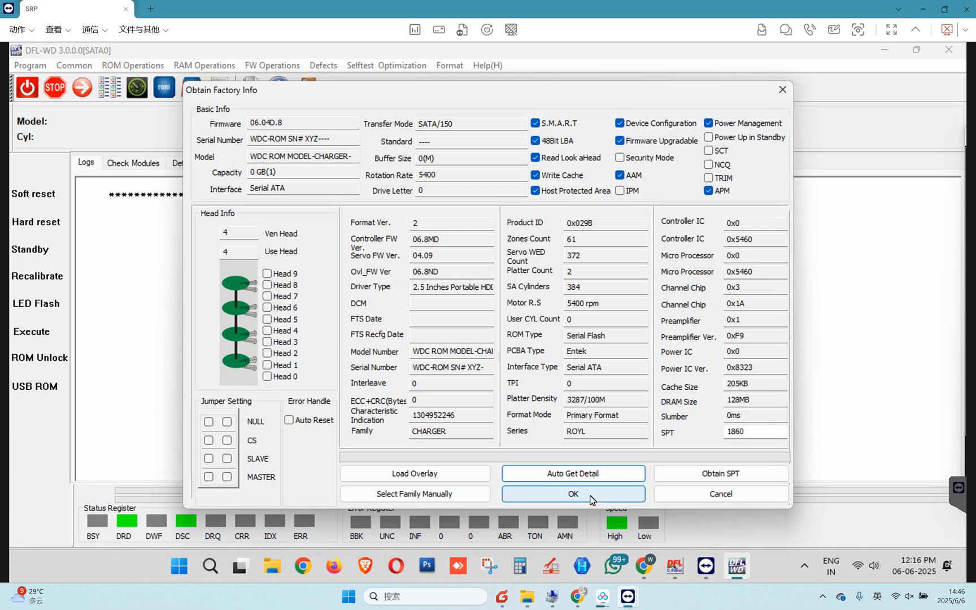
{"action": "left_click", "coordinate": [592, 500]}
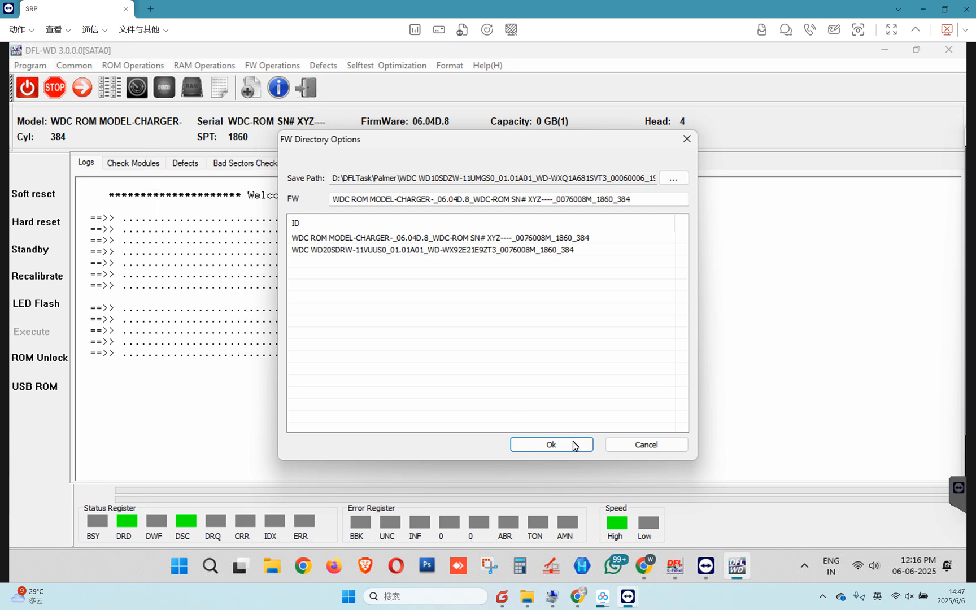
{"action": "left_click", "coordinate": [574, 445]}
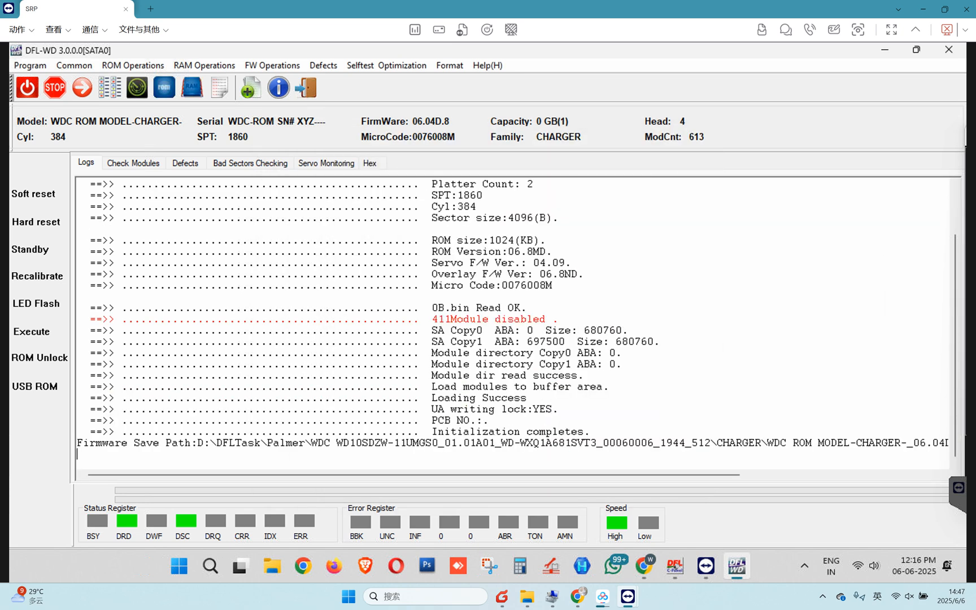
{"action": "left_click_drag", "start_coordinate": [431, 319], "coordinate": [564, 319]}
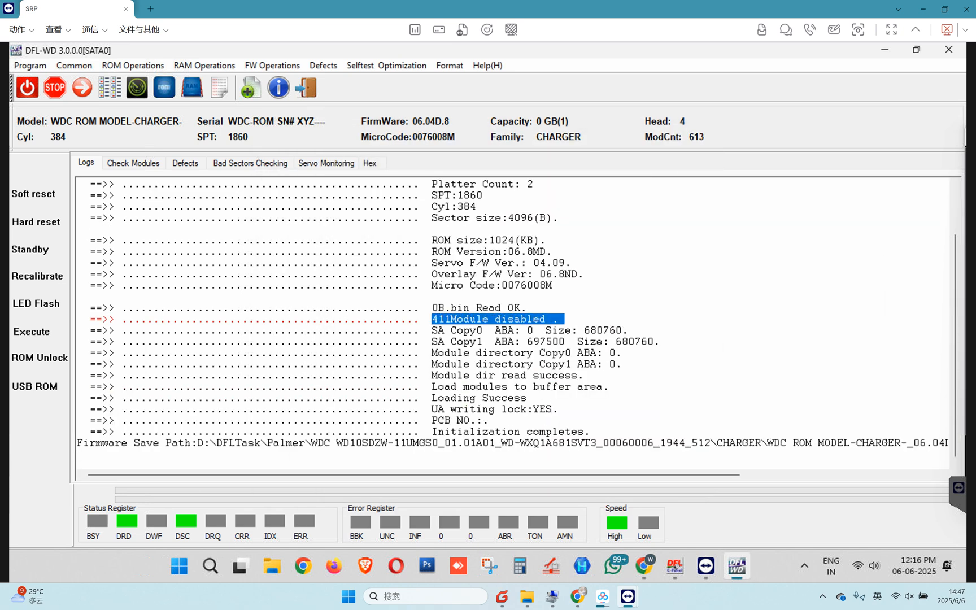
{"action": "left_click", "coordinate": [558, 319]}
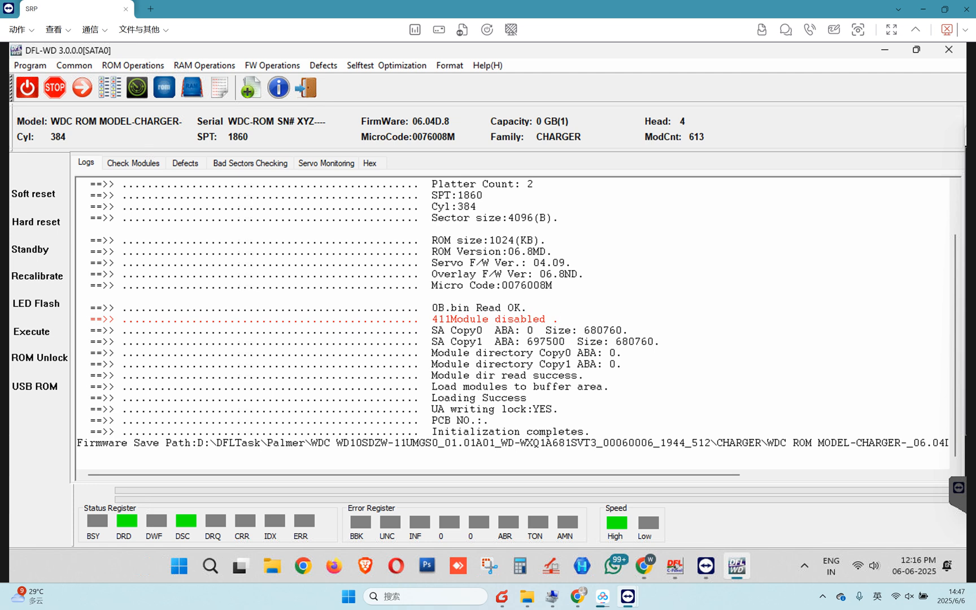
Step: Start reading firmware modules, sort the Read Modules list by ascending module ID, and deselect all modules
{"action": "left_click", "coordinate": [286, 66]}
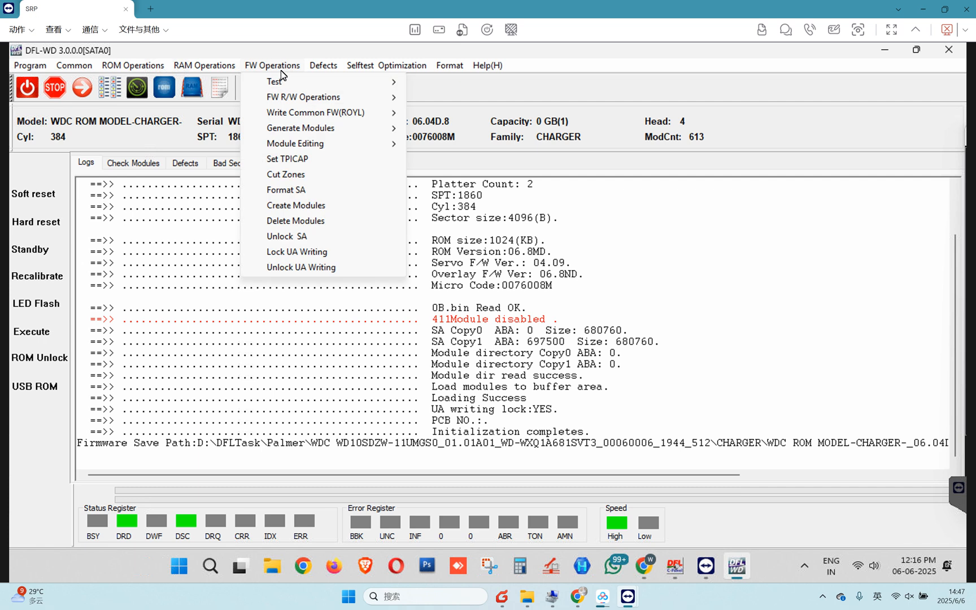
{"action": "mouse_move", "coordinate": [331, 100]}
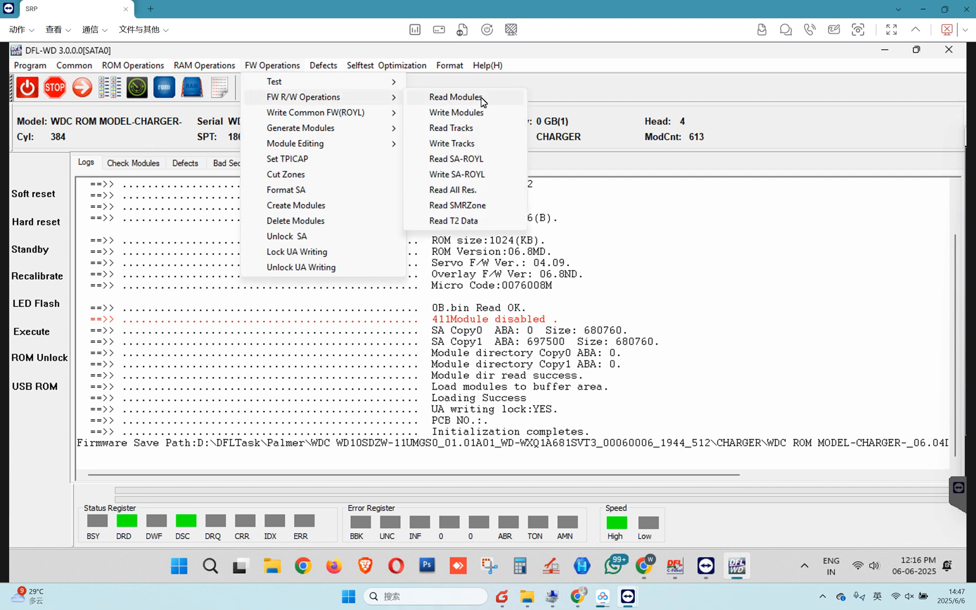
{"action": "left_click", "coordinate": [482, 100]}
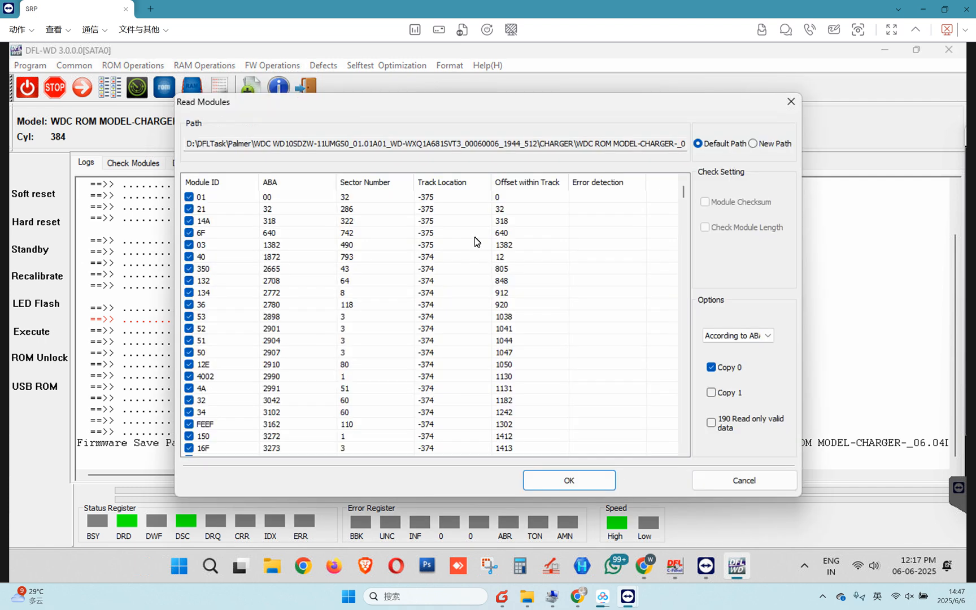
{"action": "left_click", "coordinate": [214, 188]}
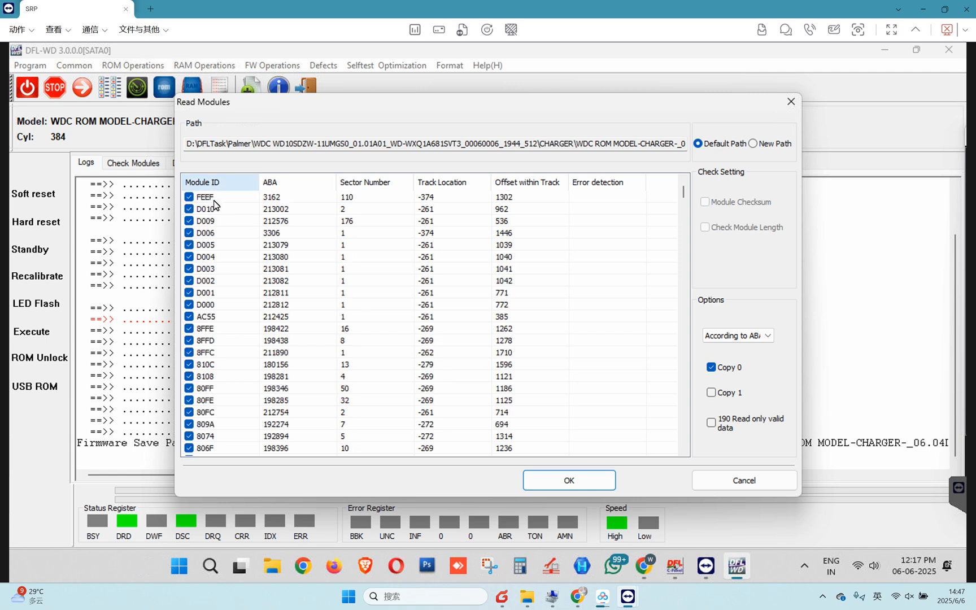
{"action": "left_click", "coordinate": [216, 189]}
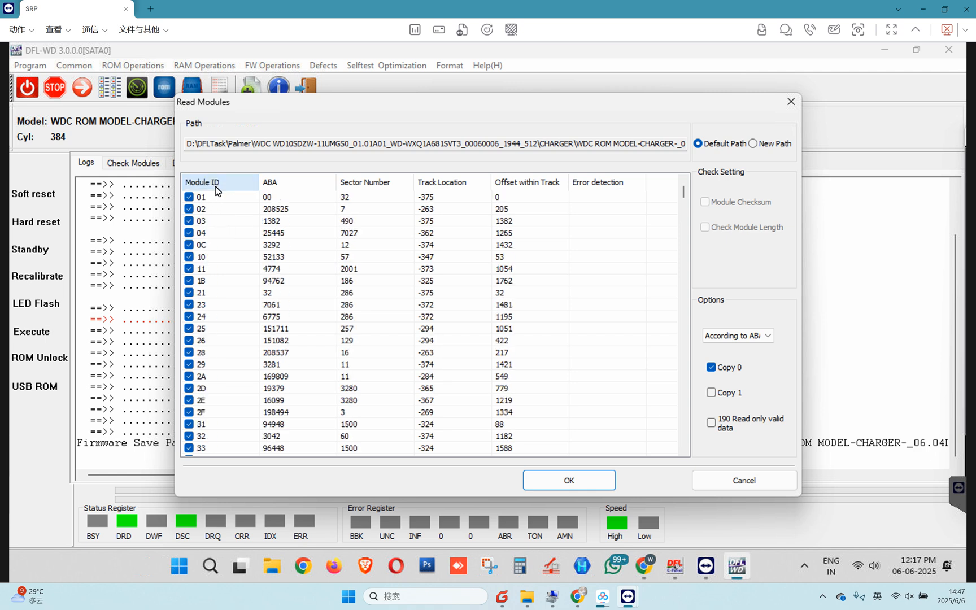
{"action": "right_click", "coordinate": [224, 221]}
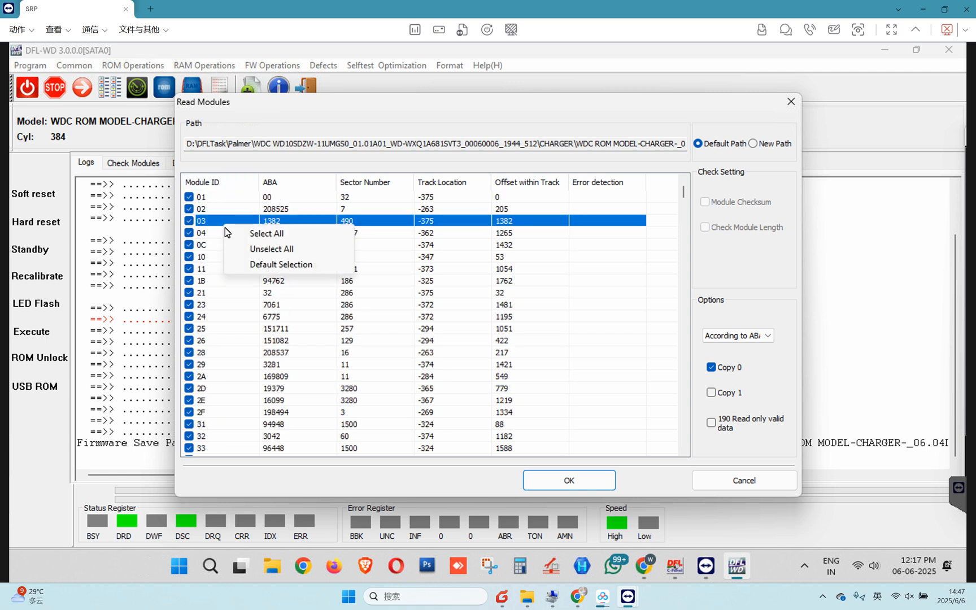
{"action": "left_click", "coordinate": [270, 249]}
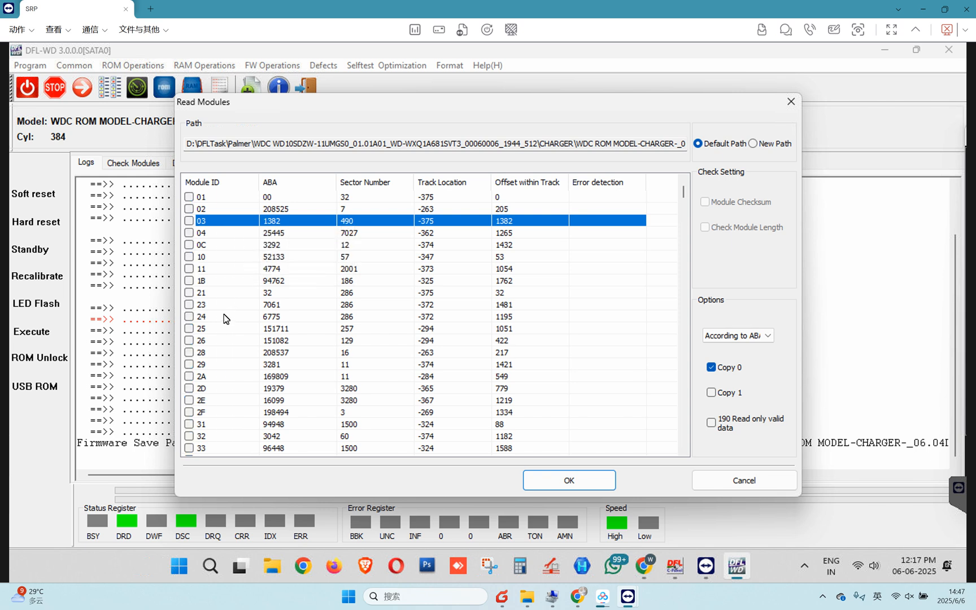
Step: Select only module 190 and read its Copy 0 according to ABA, saving to the default path
{"action": "scroll", "coordinate": [224, 324], "scroll_direction": "down", "scroll_amount": 20}
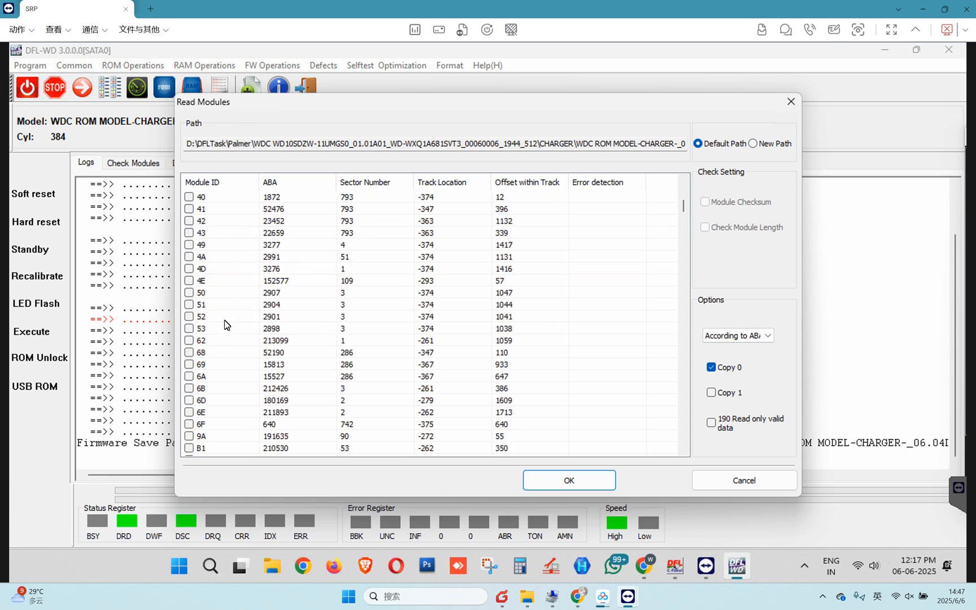
{"action": "scroll", "coordinate": [225, 324], "scroll_direction": "down", "scroll_amount": 1}
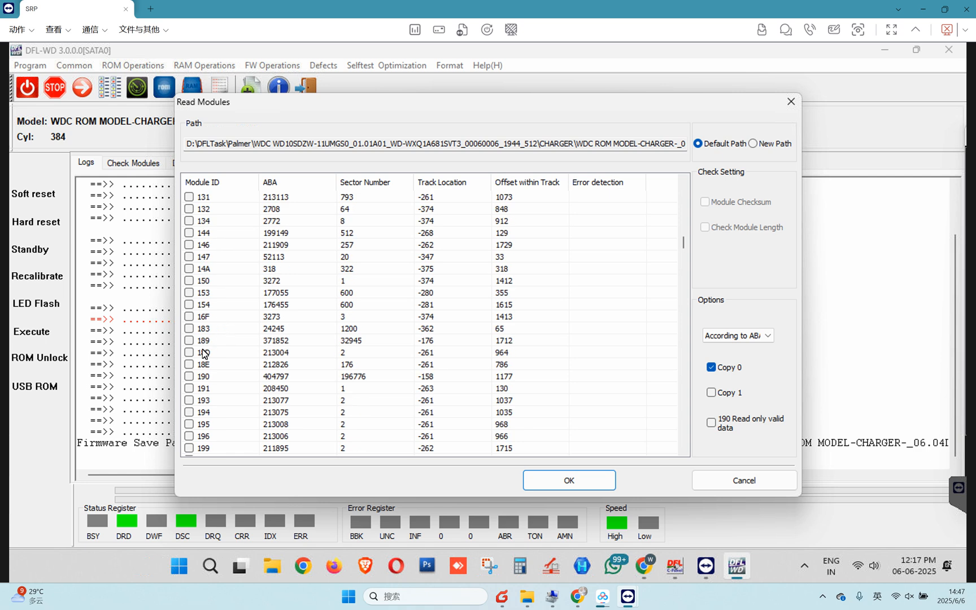
{"action": "left_click", "coordinate": [189, 376]}
{"action": "left_click", "coordinate": [578, 484]}
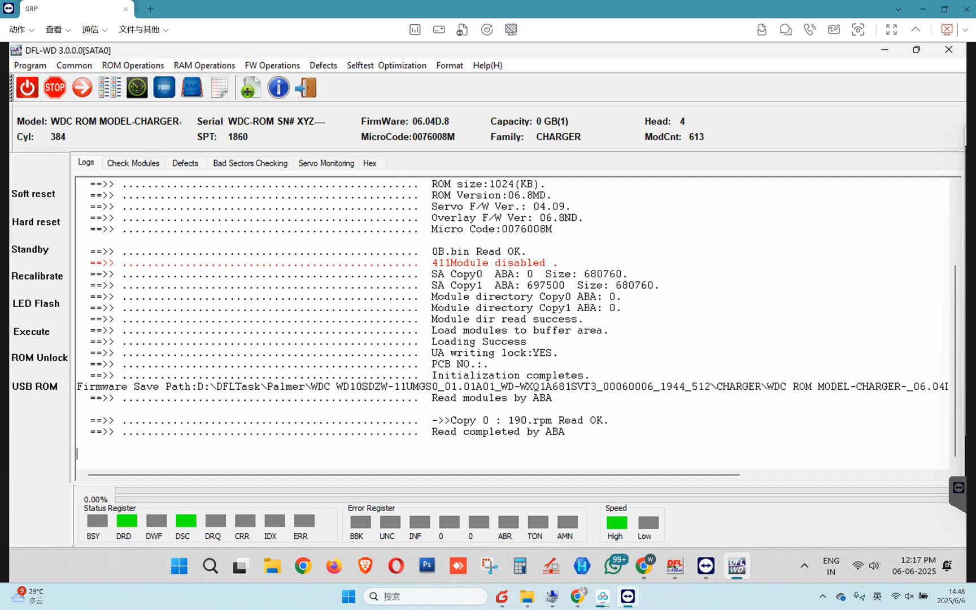
Step: Sort the module check list by module ID and test all selected modules, reading them by ID
{"action": "left_click", "coordinate": [132, 163]}
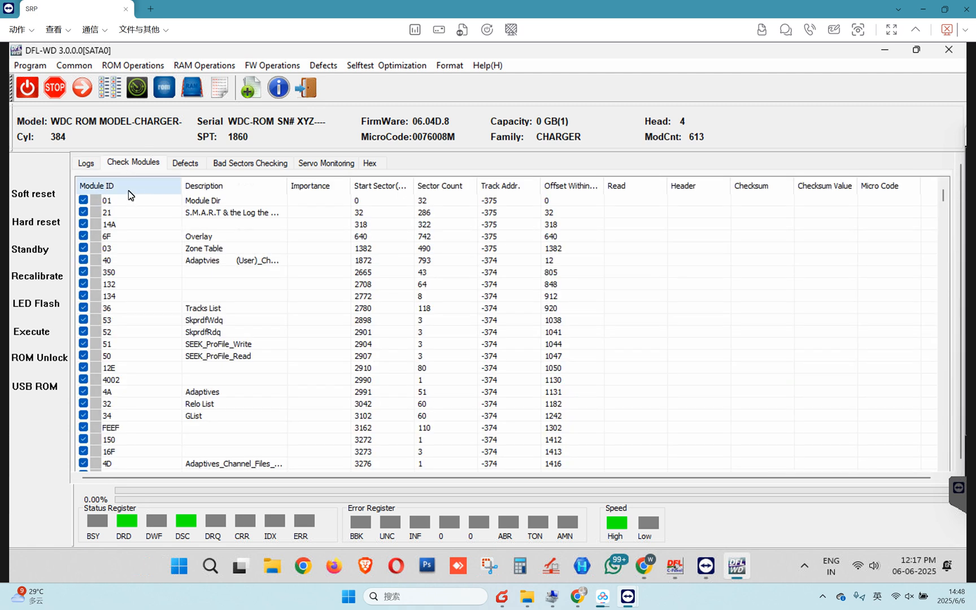
{"action": "left_click", "coordinate": [126, 188]}
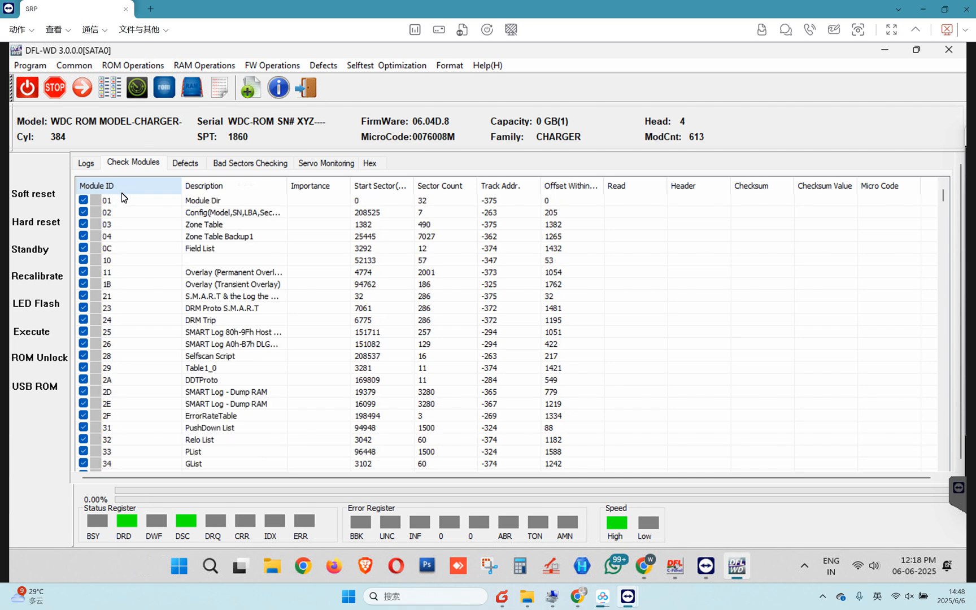
{"action": "right_click", "coordinate": [183, 212]}
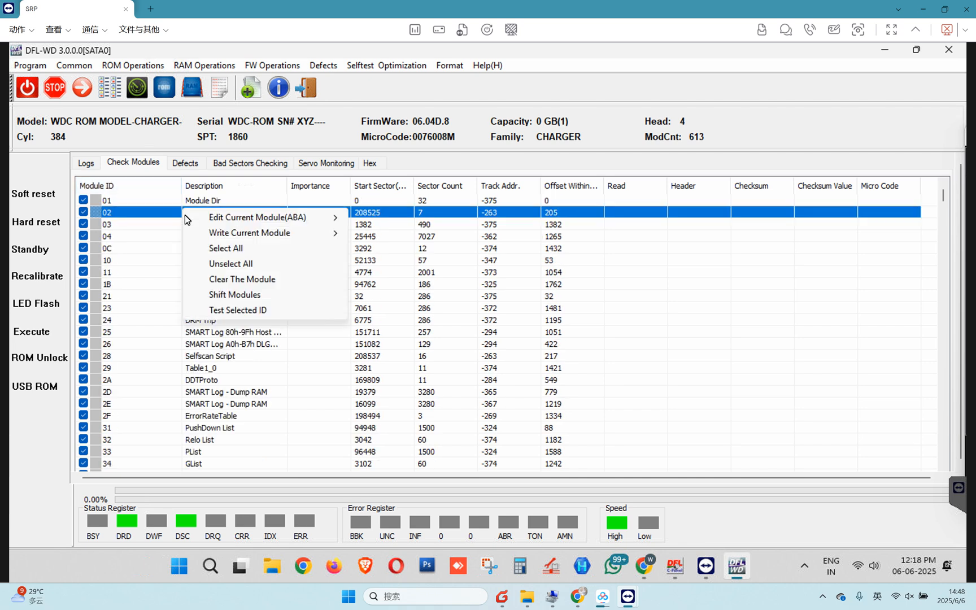
{"action": "left_click", "coordinate": [237, 310]}
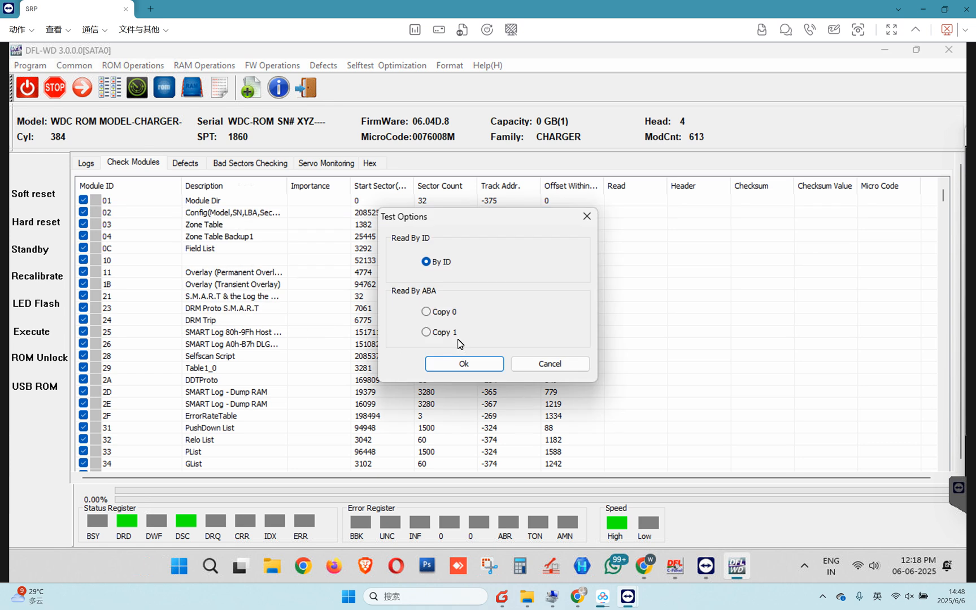
{"action": "left_click", "coordinate": [459, 367]}
Step: Examine the read and checksum results in the module check list, particularly modules 123 and 190, during the test
{"action": "scroll", "coordinate": [246, 367], "scroll_direction": "down", "scroll_amount": 1}
{"action": "scroll", "coordinate": [246, 371], "scroll_direction": "down", "scroll_amount": 7}
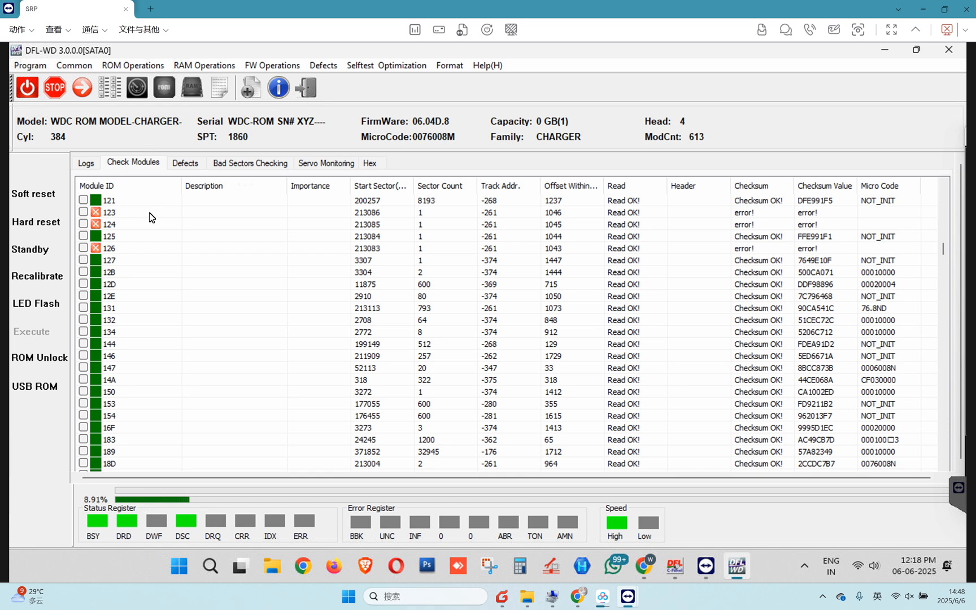
{"action": "left_click", "coordinate": [748, 212]}
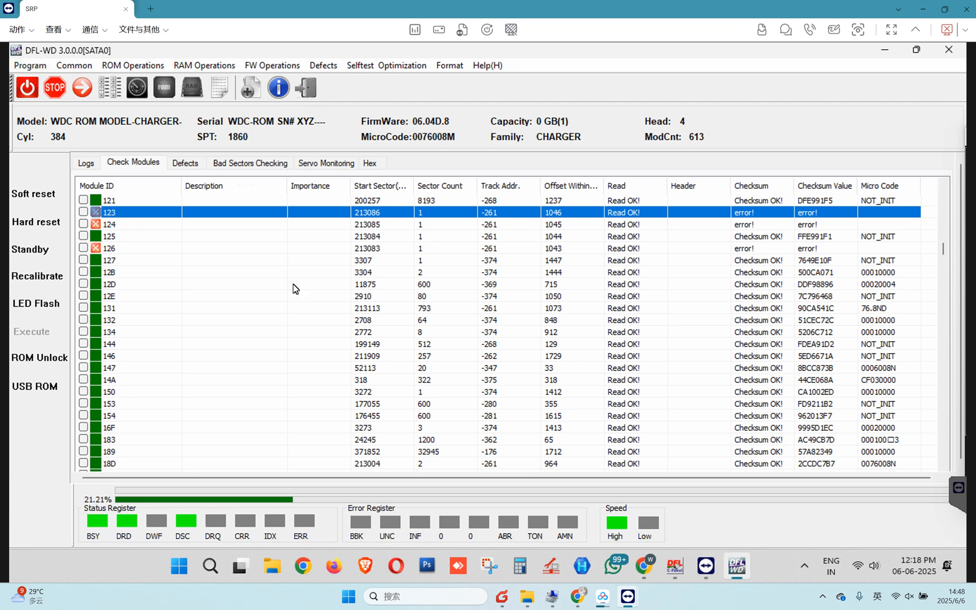
{"action": "scroll", "coordinate": [218, 409], "scroll_direction": "down", "scroll_amount": 3}
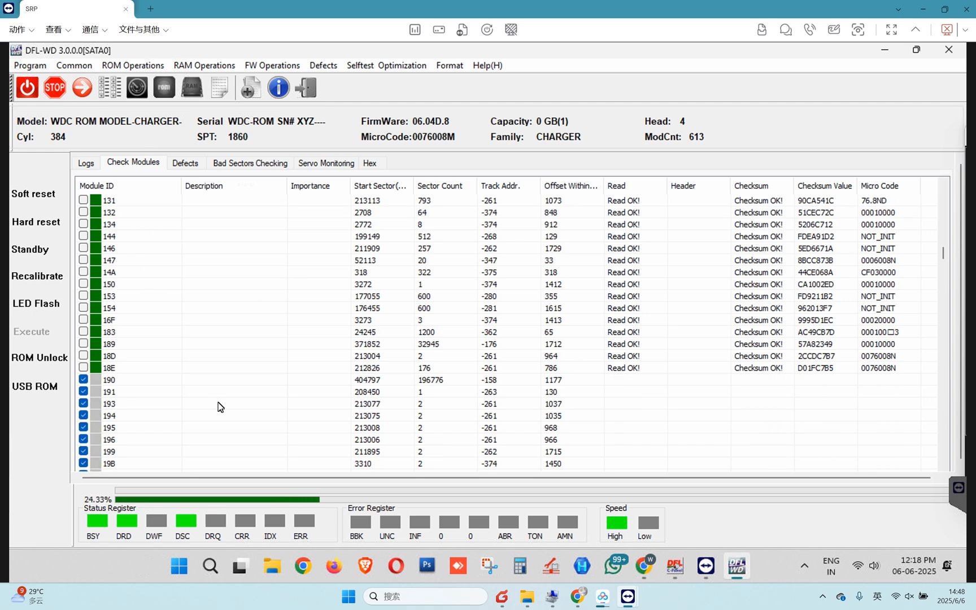
{"action": "scroll", "coordinate": [220, 407], "scroll_direction": "down", "scroll_amount": 8}
{"action": "scroll", "coordinate": [220, 402], "scroll_direction": "down", "scroll_amount": 2}
{"action": "scroll", "coordinate": [221, 403], "scroll_direction": "up", "scroll_amount": 5}
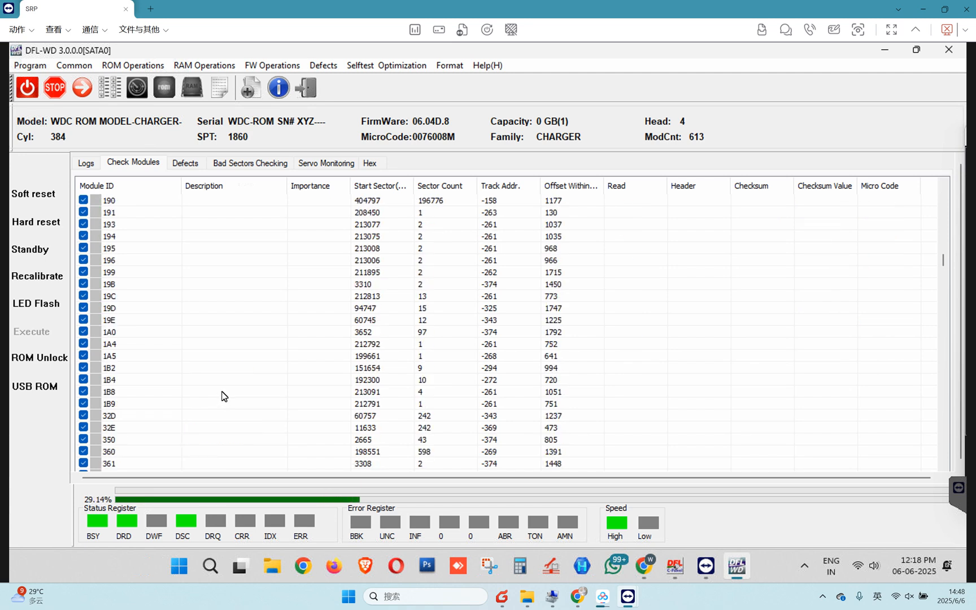
{"action": "scroll", "coordinate": [228, 377], "scroll_direction": "up", "scroll_amount": 3}
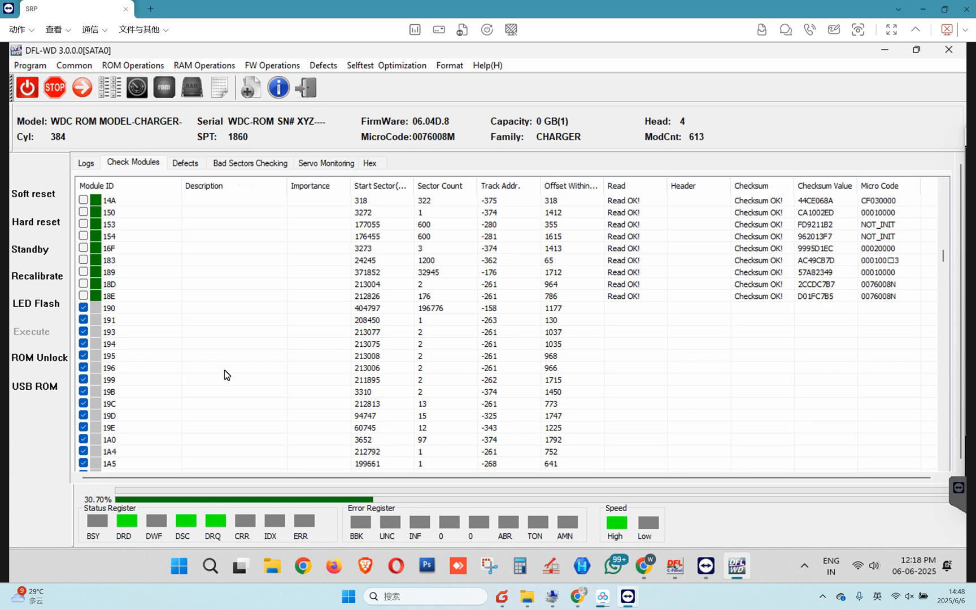
{"action": "left_click", "coordinate": [129, 310]}
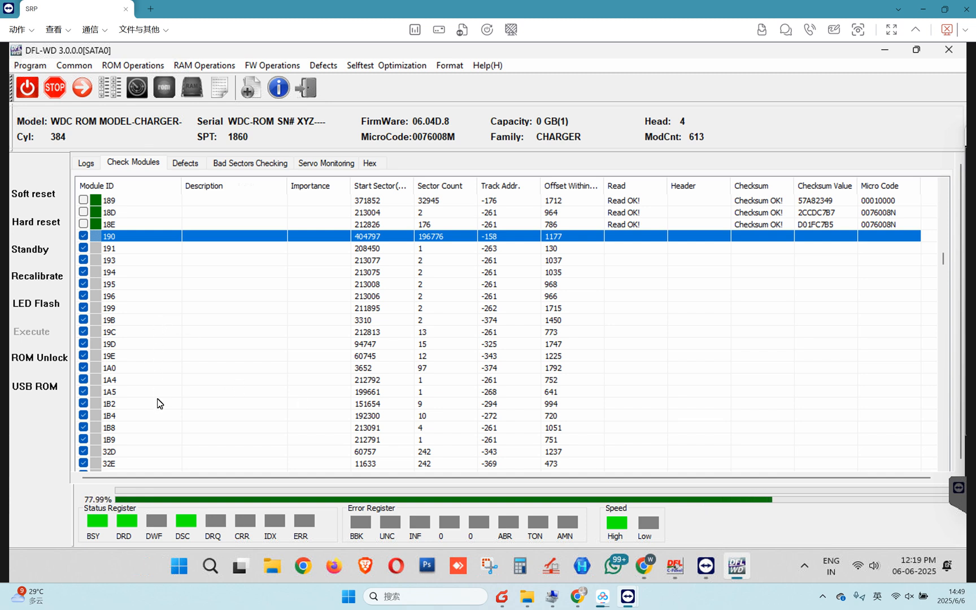
Step: Follow the module test through the rest of the list and inspect the hex contents of module D006
{"action": "scroll", "coordinate": [156, 408], "scroll_direction": "down", "scroll_amount": 15}
{"action": "scroll", "coordinate": [156, 410], "scroll_direction": "down", "scroll_amount": 9}
{"action": "scroll", "coordinate": [160, 410], "scroll_direction": "down", "scroll_amount": 8}
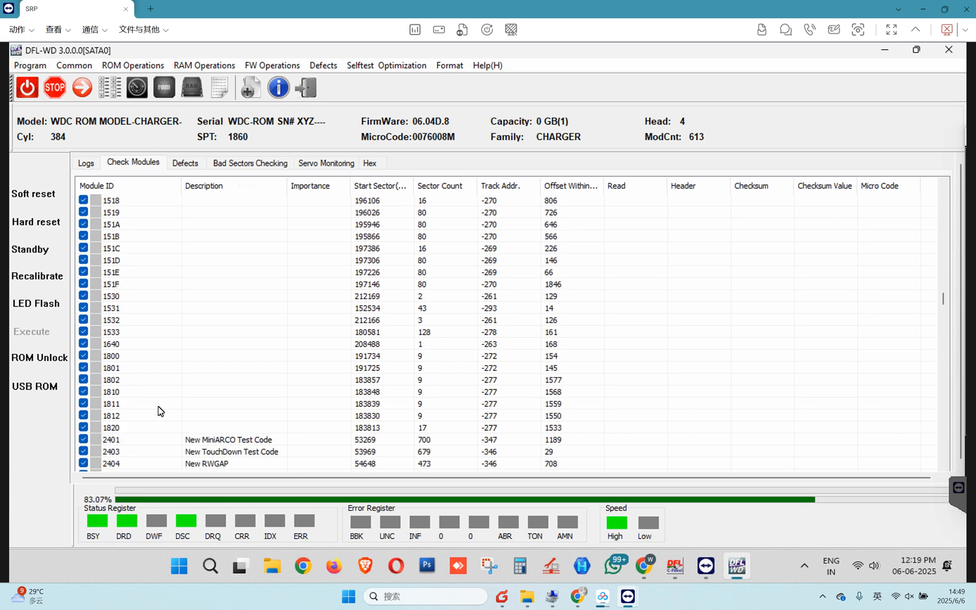
{"action": "scroll", "coordinate": [162, 411], "scroll_direction": "down", "scroll_amount": 3}
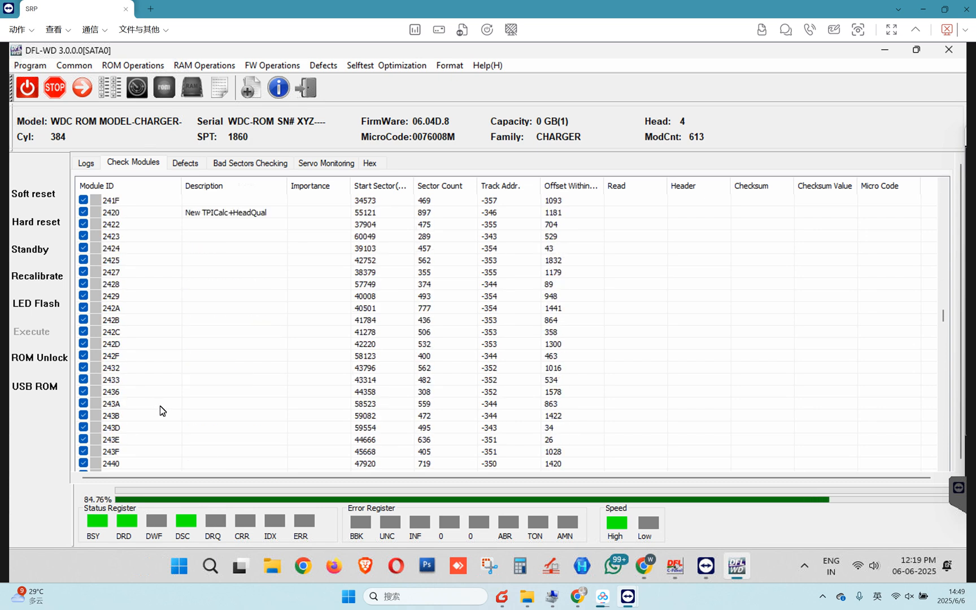
{"action": "scroll", "coordinate": [162, 411], "scroll_direction": "up", "scroll_amount": 15}
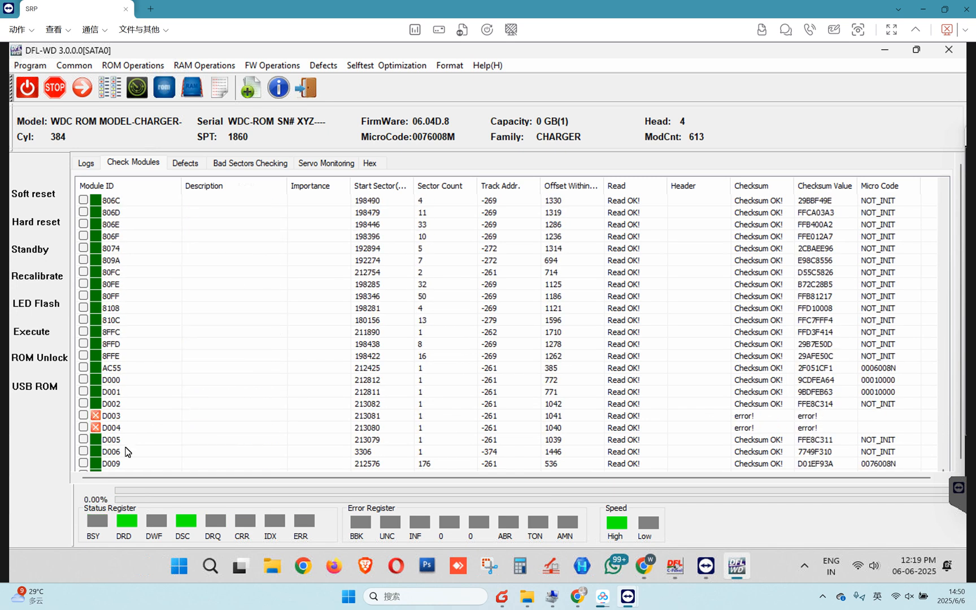
{"action": "double_click", "coordinate": [126, 453]}
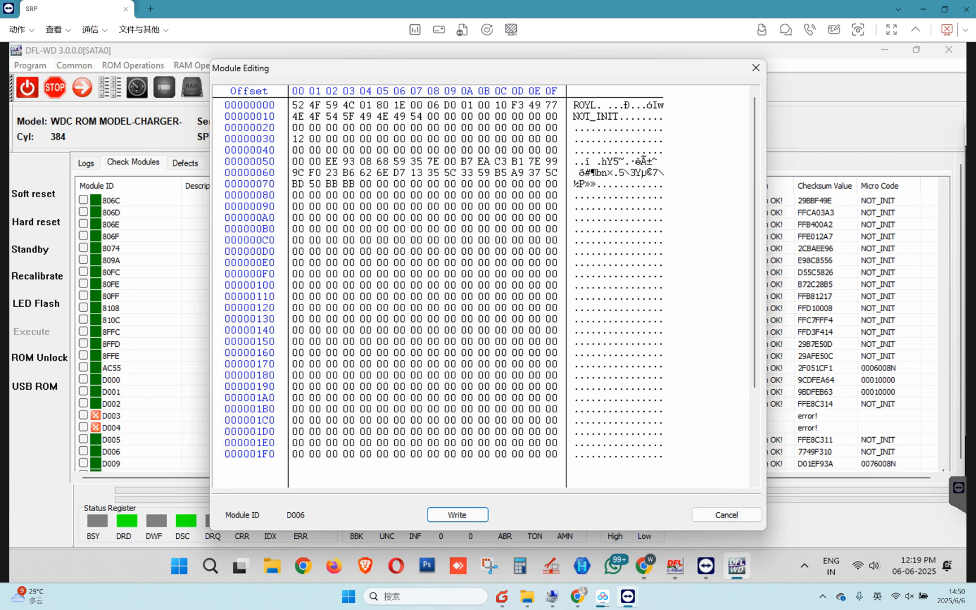
{"action": "left_click", "coordinate": [756, 69]}
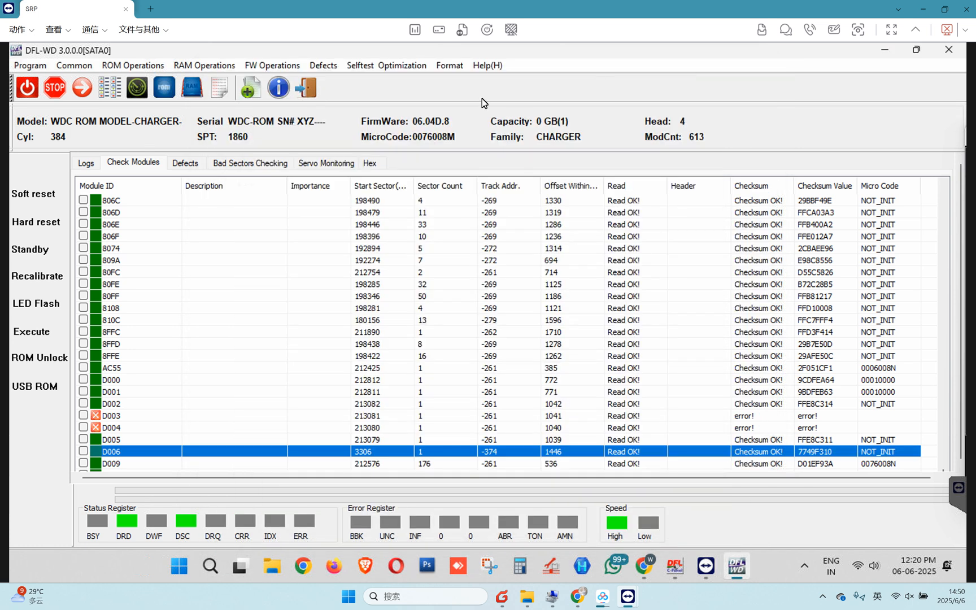
{"action": "double_click", "coordinate": [141, 453]}
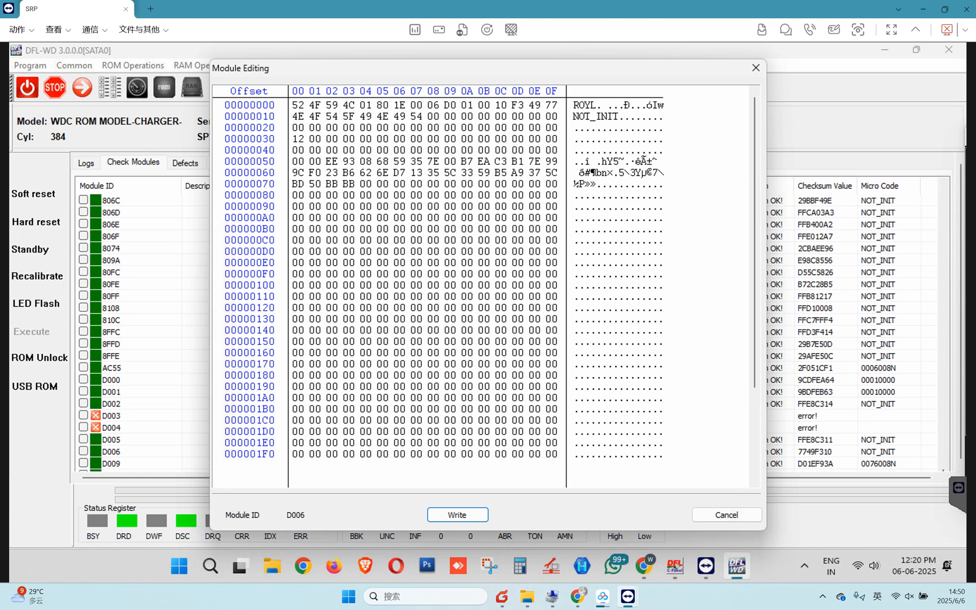
{"action": "left_click", "coordinate": [754, 68]}
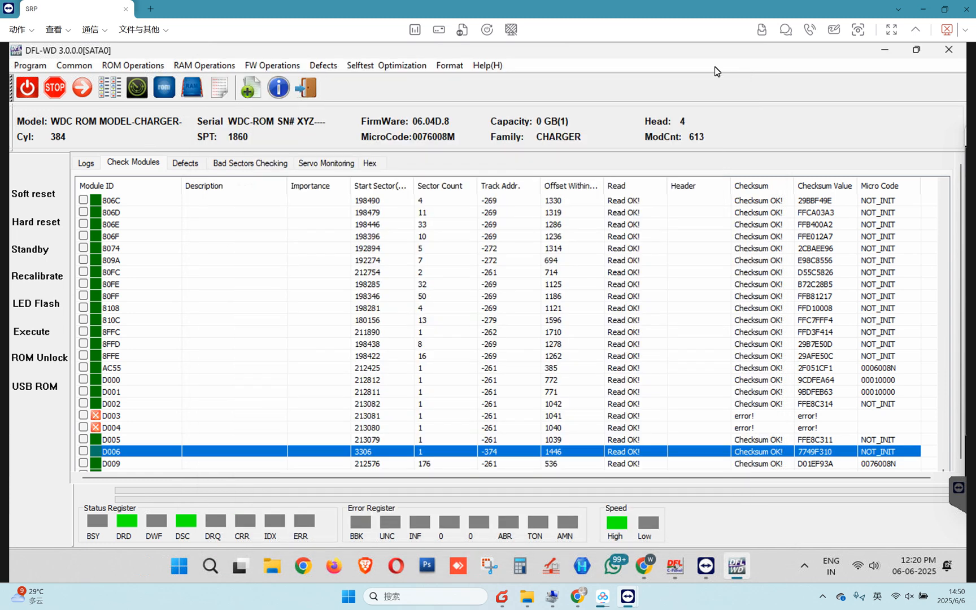
Step: Run Unlock Smartware on the drive and inspect the hex contents of module D006 again
{"action": "left_click", "coordinate": [79, 65]}
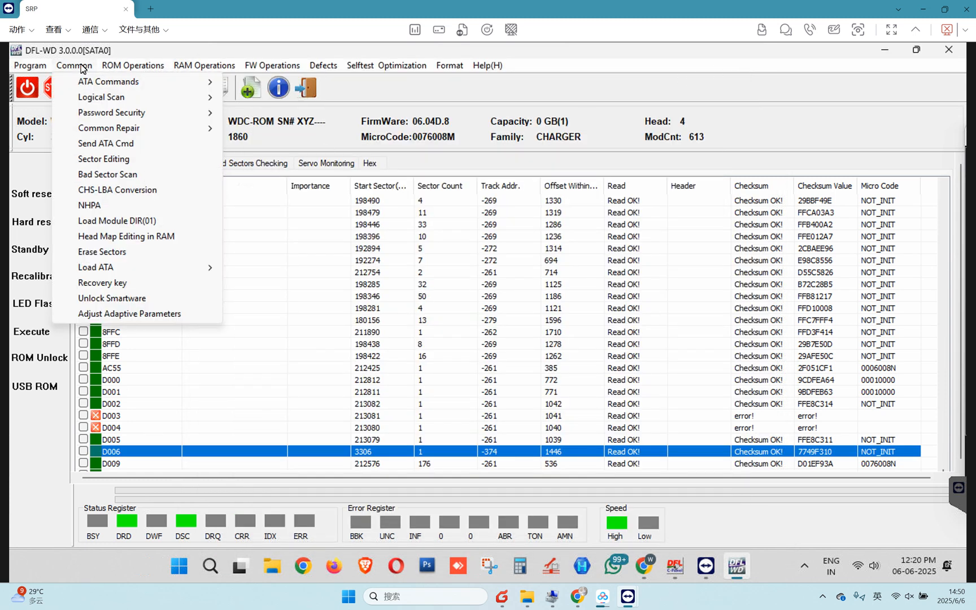
{"action": "left_click", "coordinate": [136, 303]}
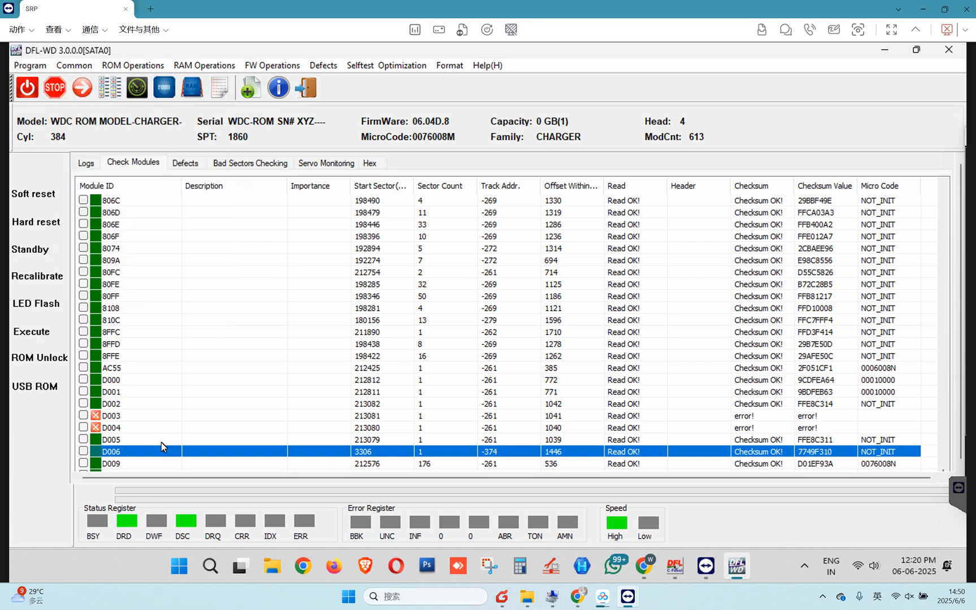
{"action": "double_click", "coordinate": [161, 446]}
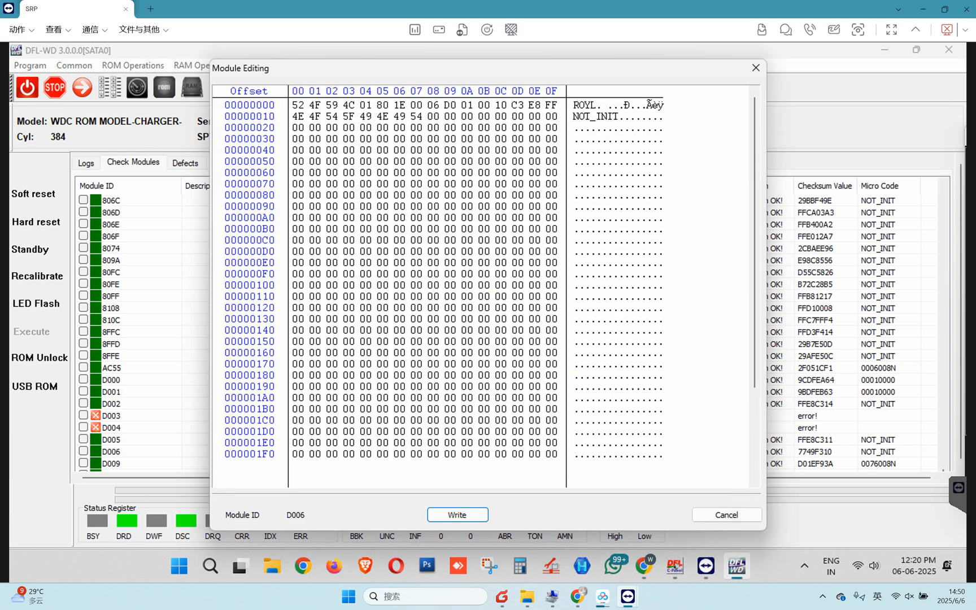
{"action": "key", "text": "Escape"}
Step: Review the read and checksum results back through the module check list as far as module 190
{"action": "scroll", "coordinate": [152, 352], "scroll_direction": "up", "scroll_amount": 5}
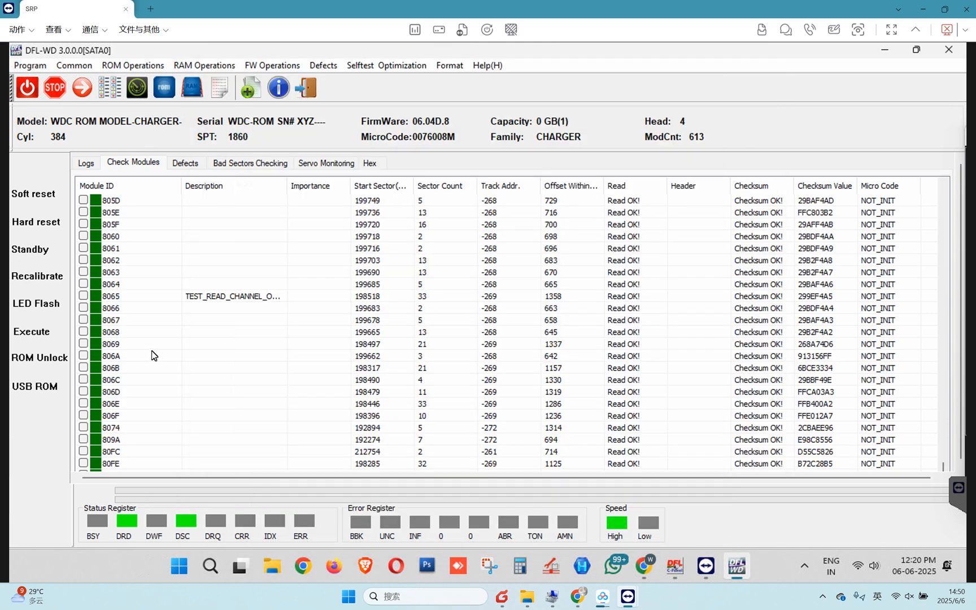
{"action": "scroll", "coordinate": [158, 339], "scroll_direction": "up", "scroll_amount": 13}
{"action": "scroll", "coordinate": [170, 302], "scroll_direction": "up", "scroll_amount": 20}
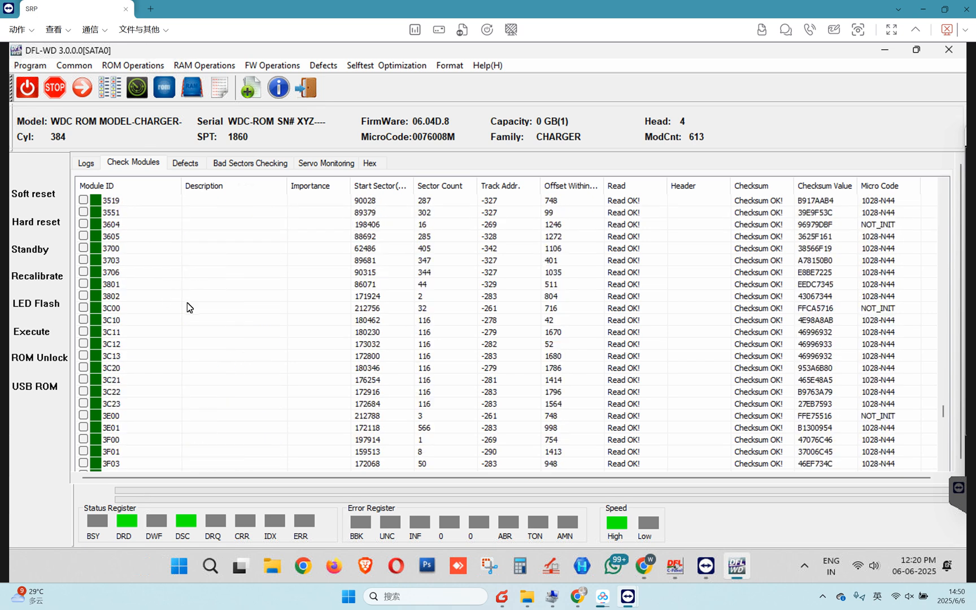
{"action": "scroll", "coordinate": [187, 302], "scroll_direction": "up", "scroll_amount": 5}
{"action": "scroll", "coordinate": [880, 404], "scroll_direction": "up", "scroll_amount": 8}
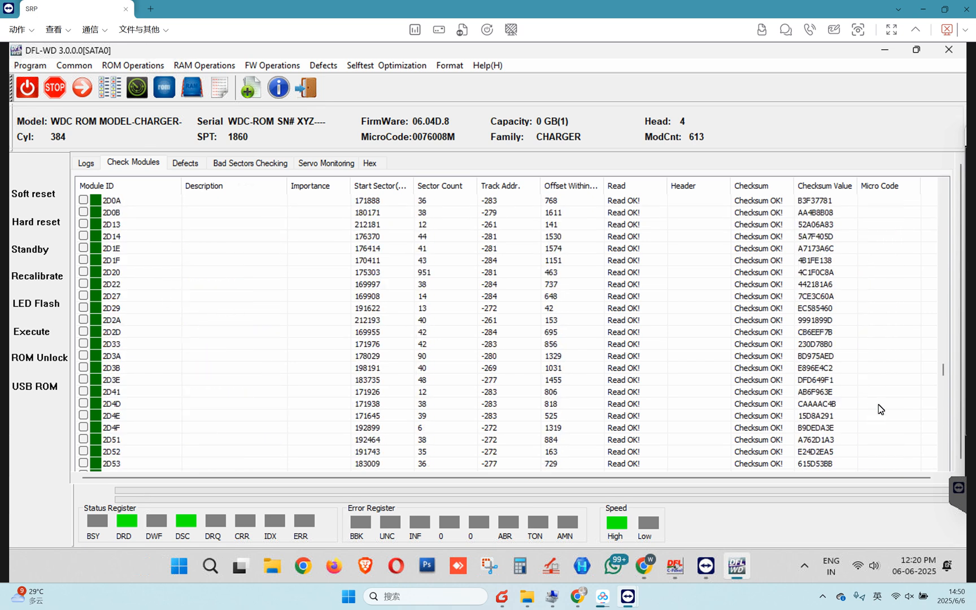
{"action": "scroll", "coordinate": [345, 342], "scroll_direction": "up", "scroll_amount": 10}
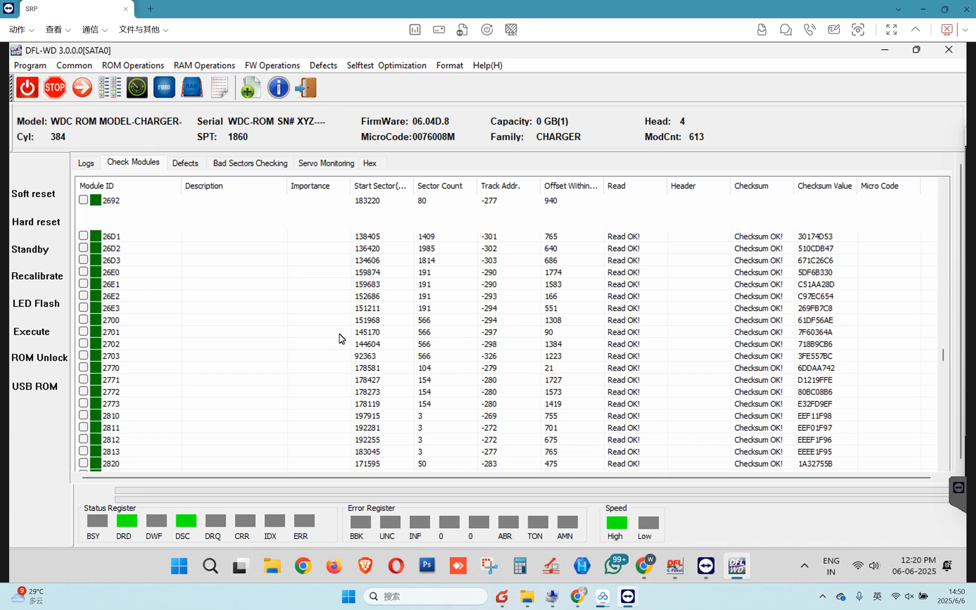
{"action": "scroll", "coordinate": [337, 335], "scroll_direction": "up", "scroll_amount": 10}
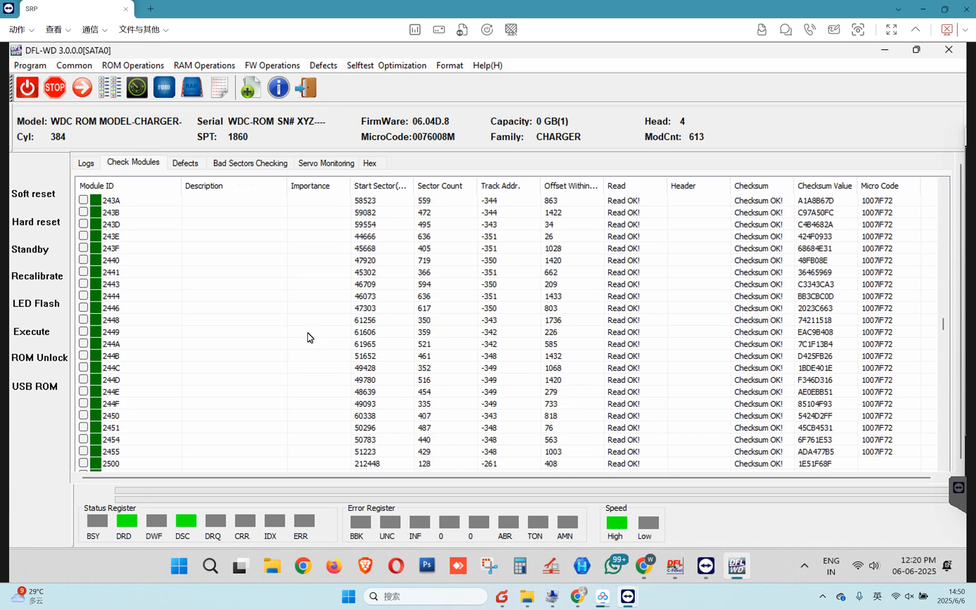
{"action": "scroll", "coordinate": [309, 337], "scroll_direction": "up", "scroll_amount": 10}
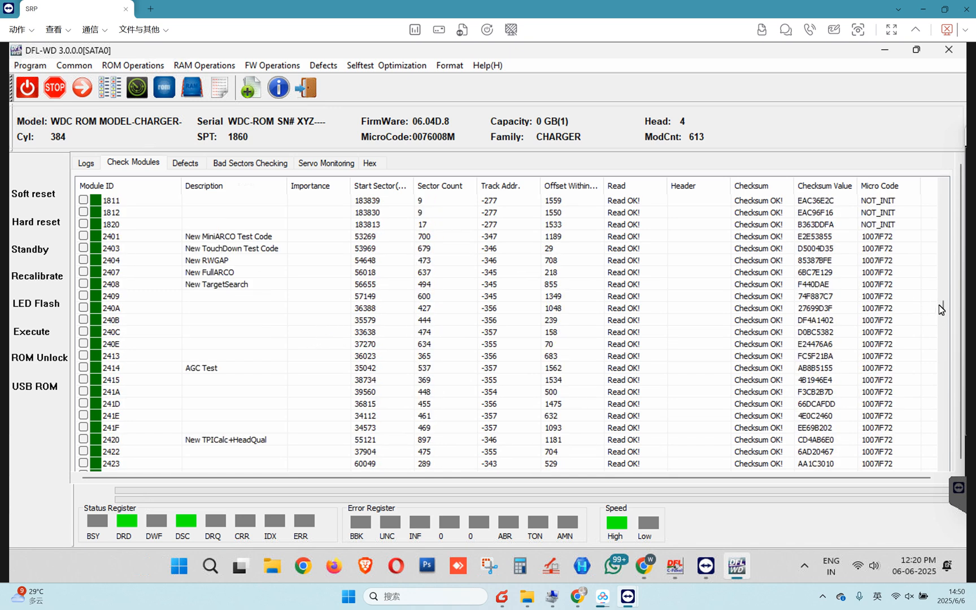
{"action": "scroll", "coordinate": [288, 310], "scroll_direction": "up", "scroll_amount": 10}
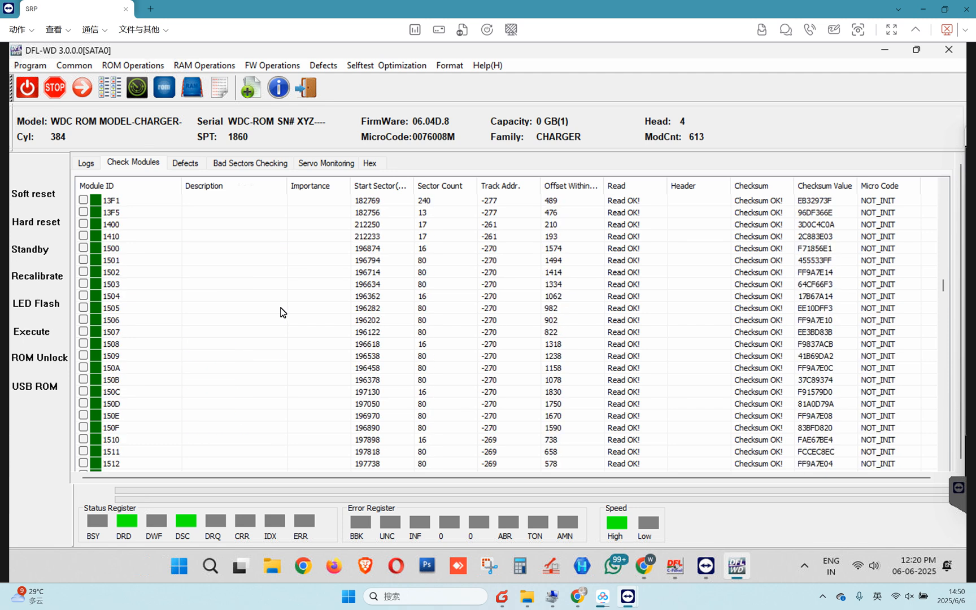
{"action": "scroll", "coordinate": [280, 312], "scroll_direction": "up", "scroll_amount": 10}
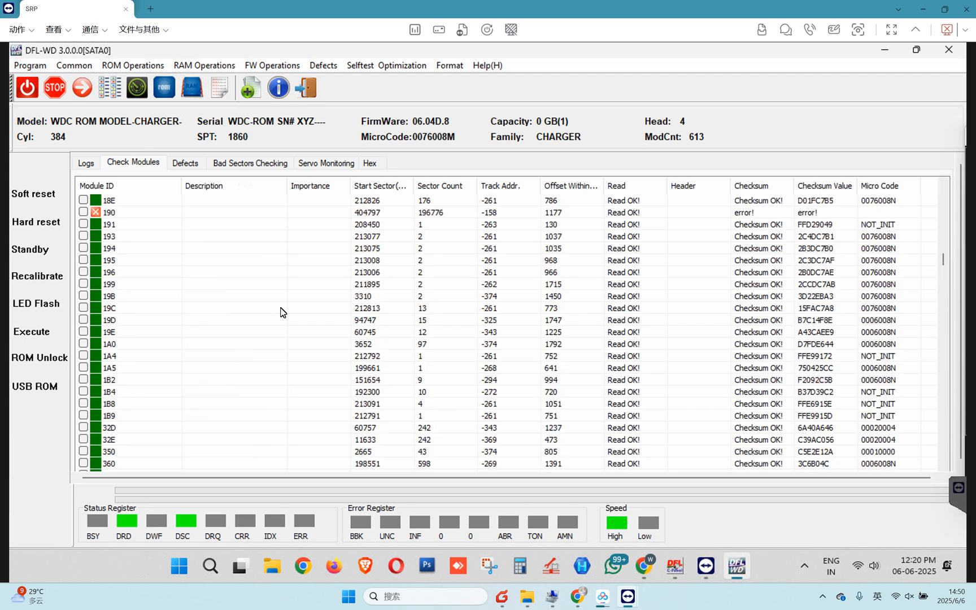
{"action": "scroll", "coordinate": [217, 326], "scroll_direction": "up", "scroll_amount": 3}
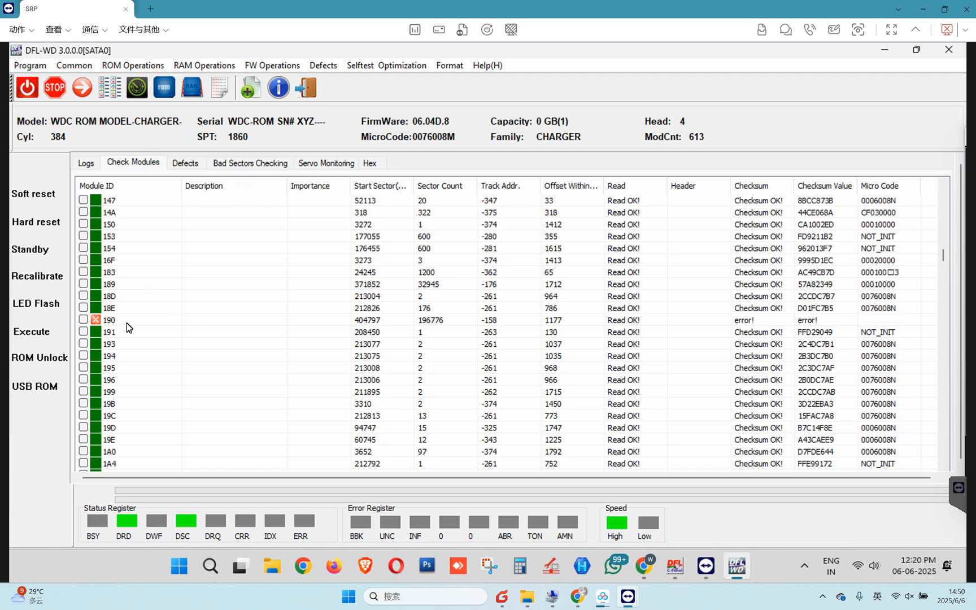
Step: Open module 190 for editing and examine its hex contents from the header through to the later offsets
{"action": "double_click", "coordinate": [131, 320]}
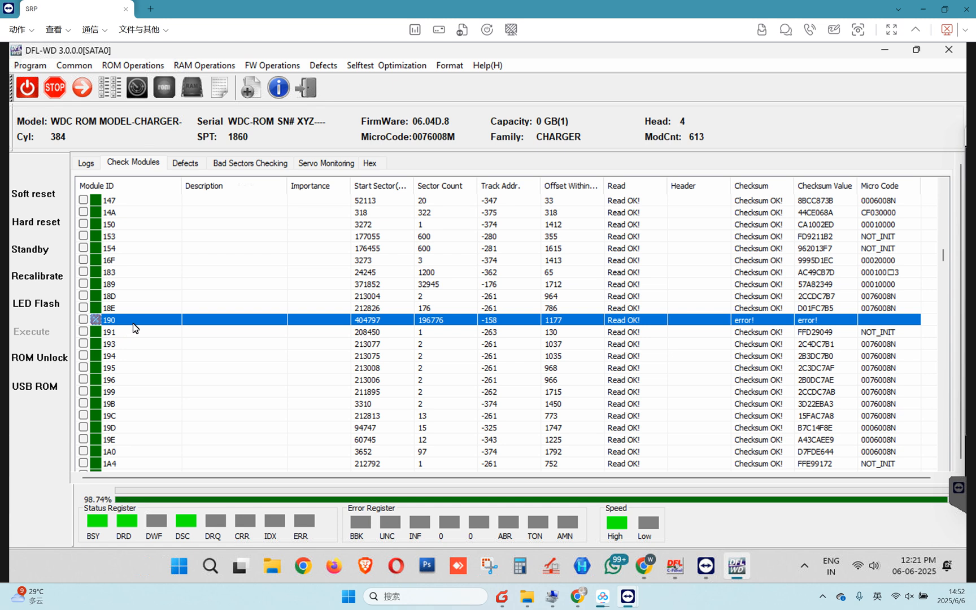
{"action": "double_click", "coordinate": [135, 322]}
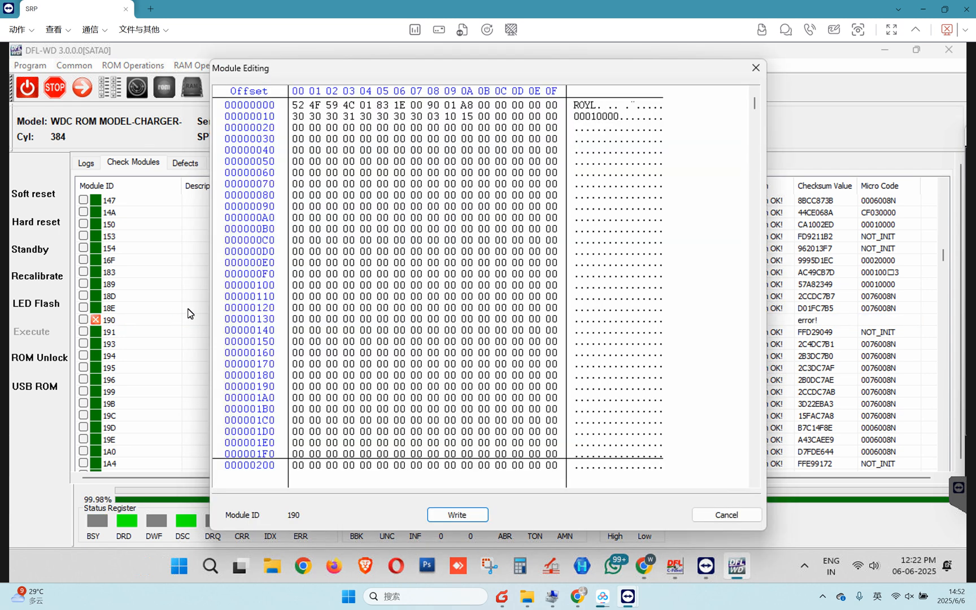
{"action": "scroll", "coordinate": [466, 241], "scroll_direction": "down", "scroll_amount": 1}
{"action": "scroll", "coordinate": [466, 283], "scroll_direction": "down", "scroll_amount": 5}
{"action": "left_click_drag", "start_coordinate": [762, 143], "coordinate": [741, 258]}
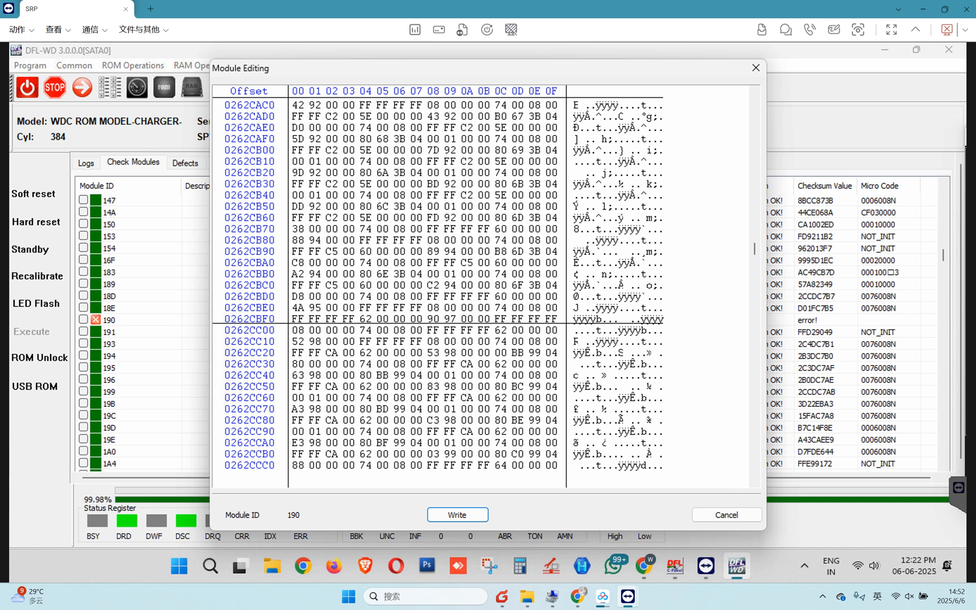
{"action": "left_click_drag", "start_coordinate": [753, 248], "coordinate": [755, 473]}
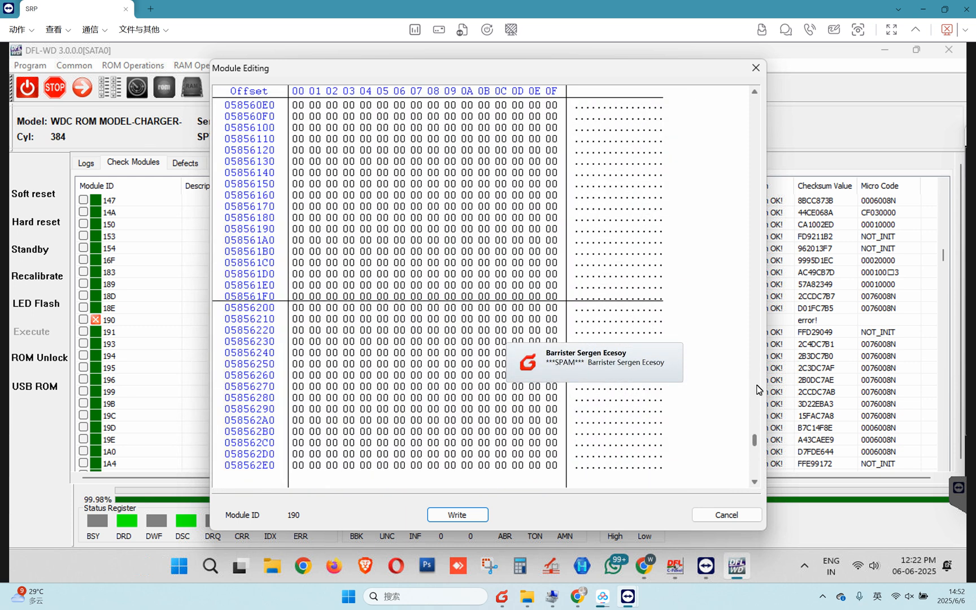
{"action": "left_click_drag", "start_coordinate": [756, 385], "coordinate": [748, 108]}
{"action": "left_click", "coordinate": [677, 349]}
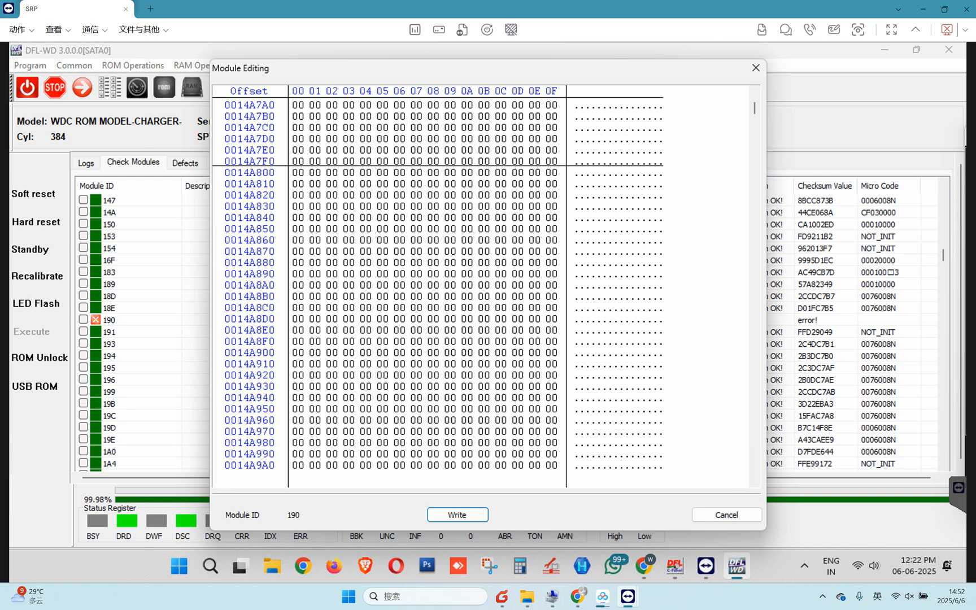
Step: Select all data of module 190, generate its module checksum and run the module checksum check
{"action": "right_click", "coordinate": [388, 197]}
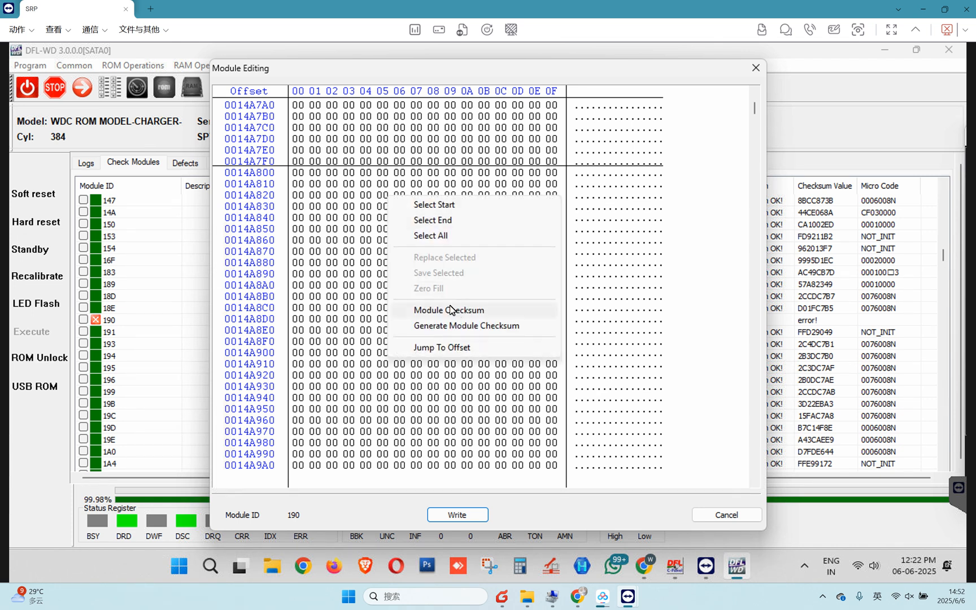
{"action": "left_click", "coordinate": [431, 236]}
{"action": "right_click", "coordinate": [428, 223]}
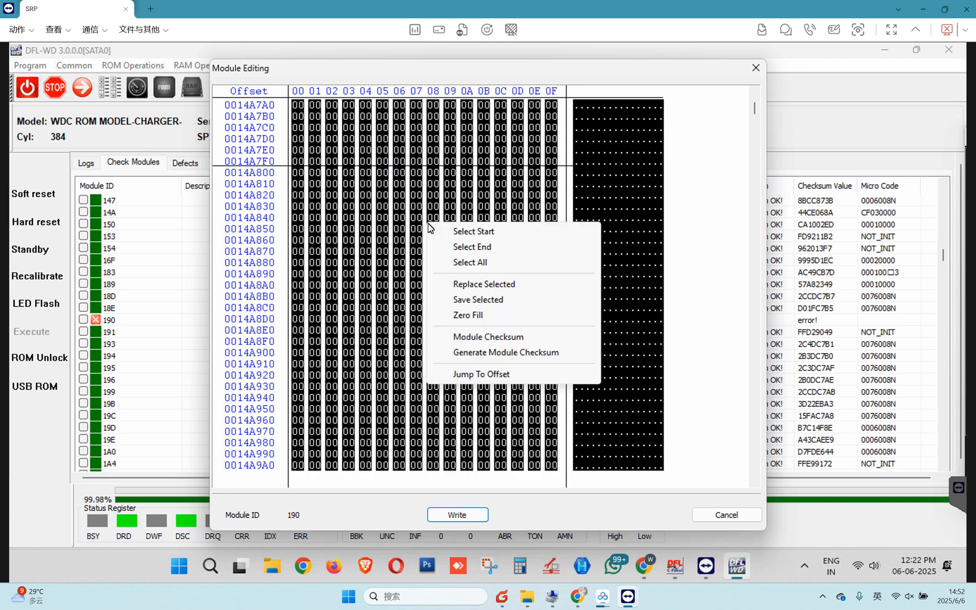
{"action": "left_click", "coordinate": [504, 356]}
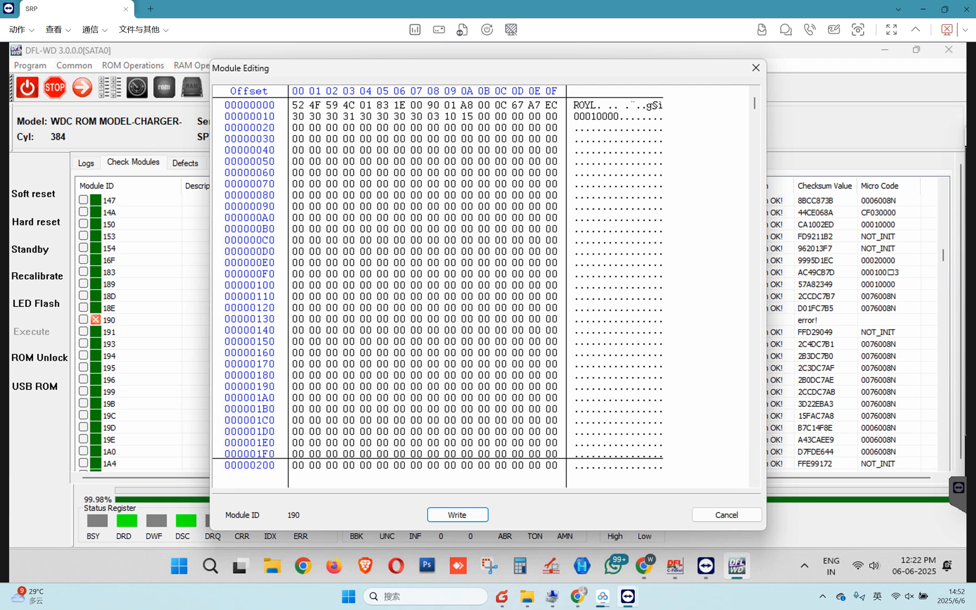
{"action": "right_click", "coordinate": [359, 214]}
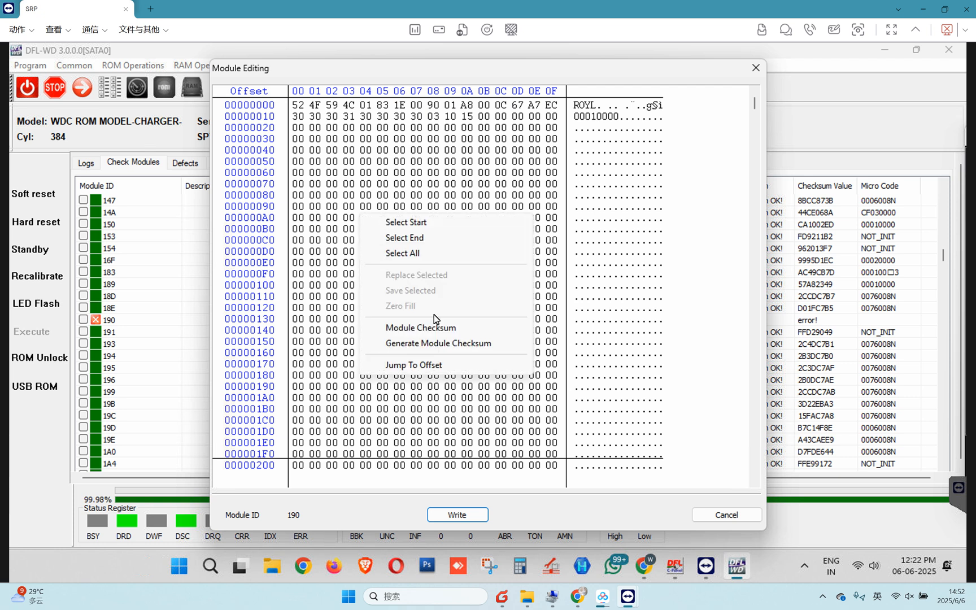
{"action": "left_click", "coordinate": [443, 328]}
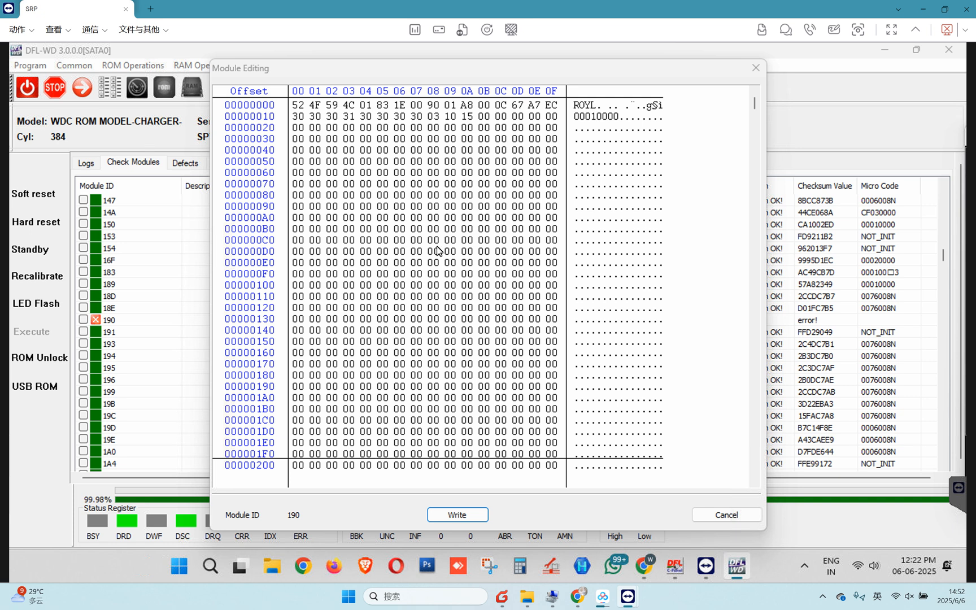
{"action": "left_click", "coordinate": [477, 323]}
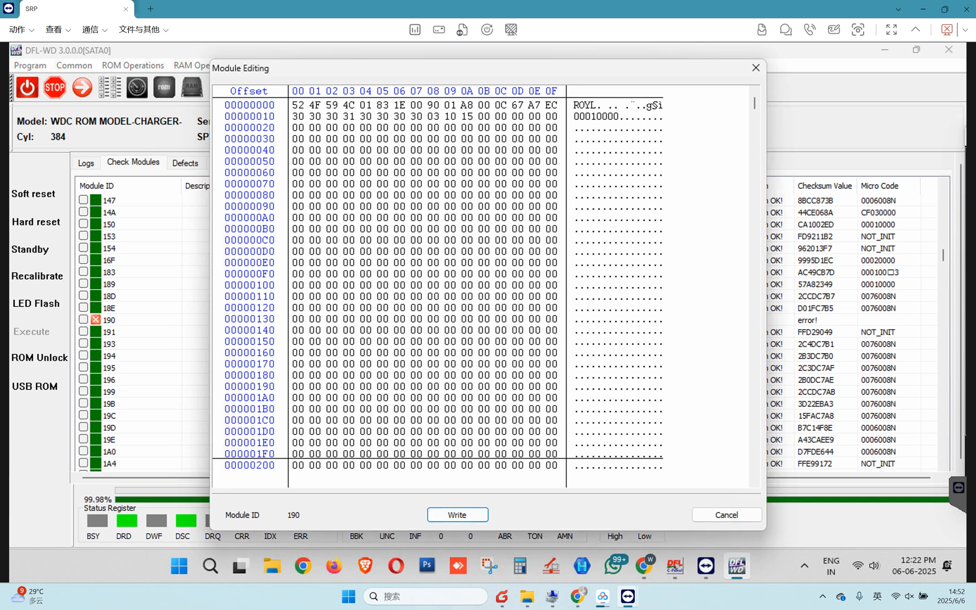
Step: Write module 190 with its regenerated checksum to disk
{"action": "left_click", "coordinate": [466, 516]}
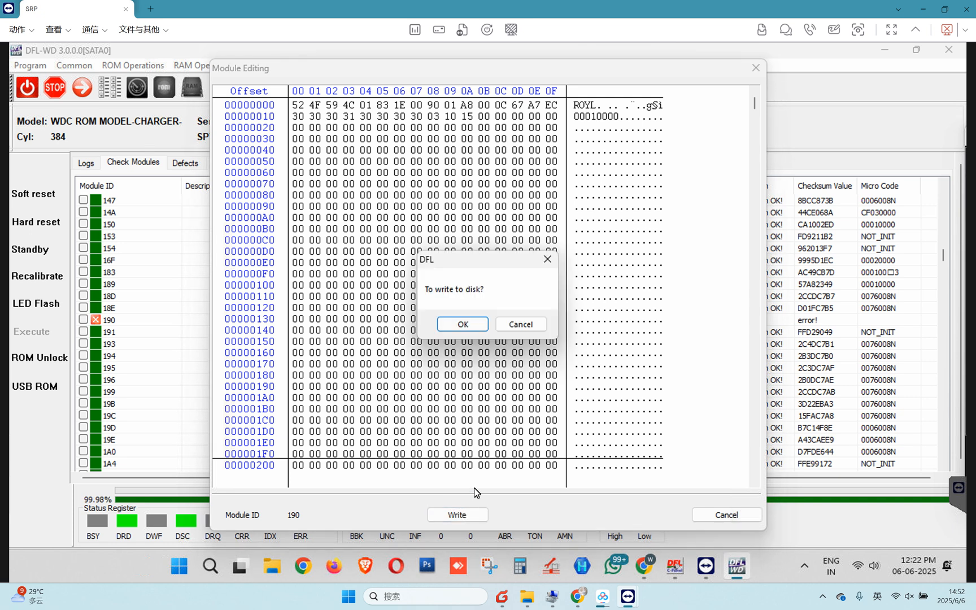
{"action": "left_click", "coordinate": [466, 325]}
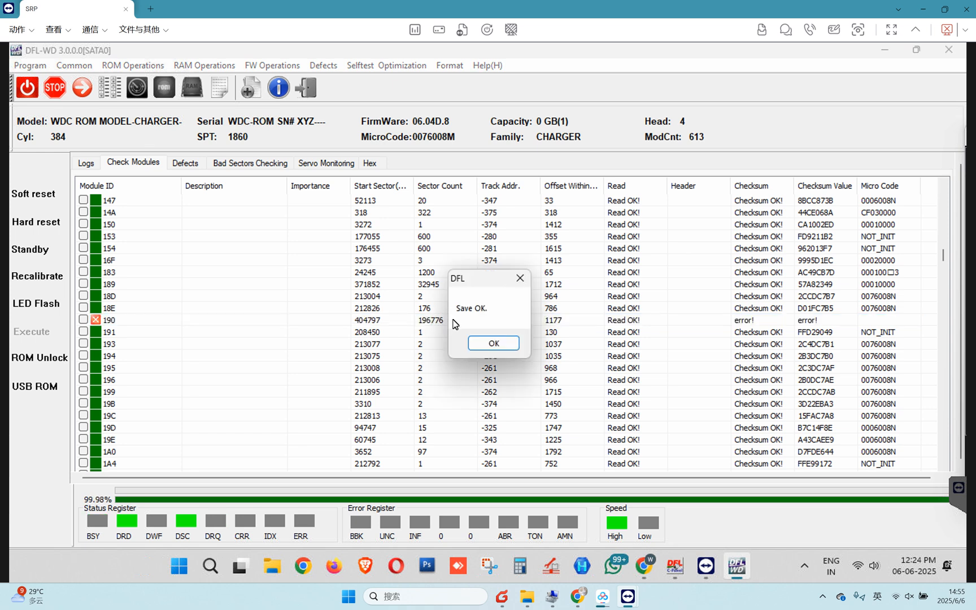
{"action": "left_click", "coordinate": [493, 343]}
Step: Test only module 190 in the module check list, reading it by ID
{"action": "left_click", "coordinate": [84, 320]}
{"action": "right_click", "coordinate": [123, 320]}
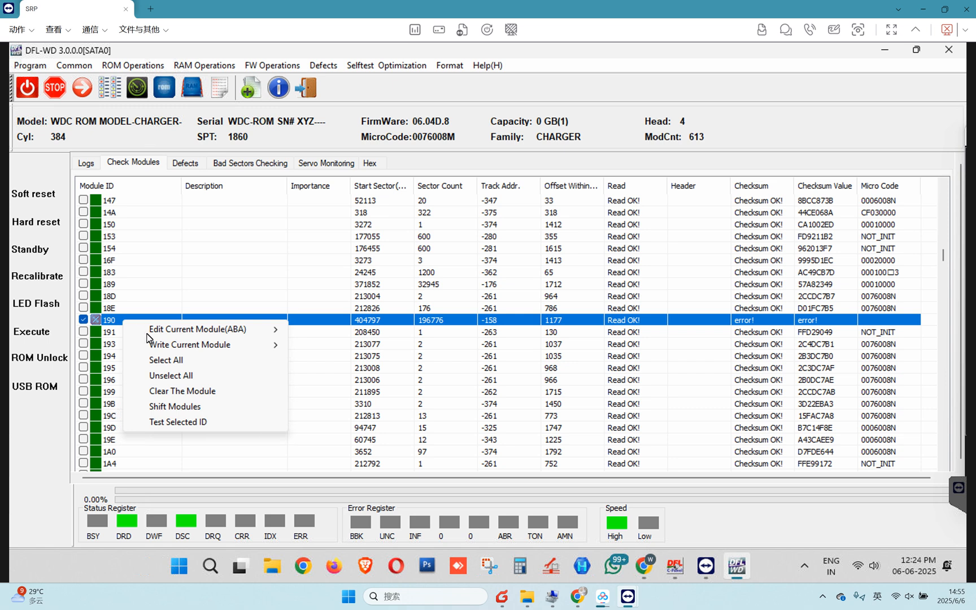
{"action": "left_click", "coordinate": [174, 421]}
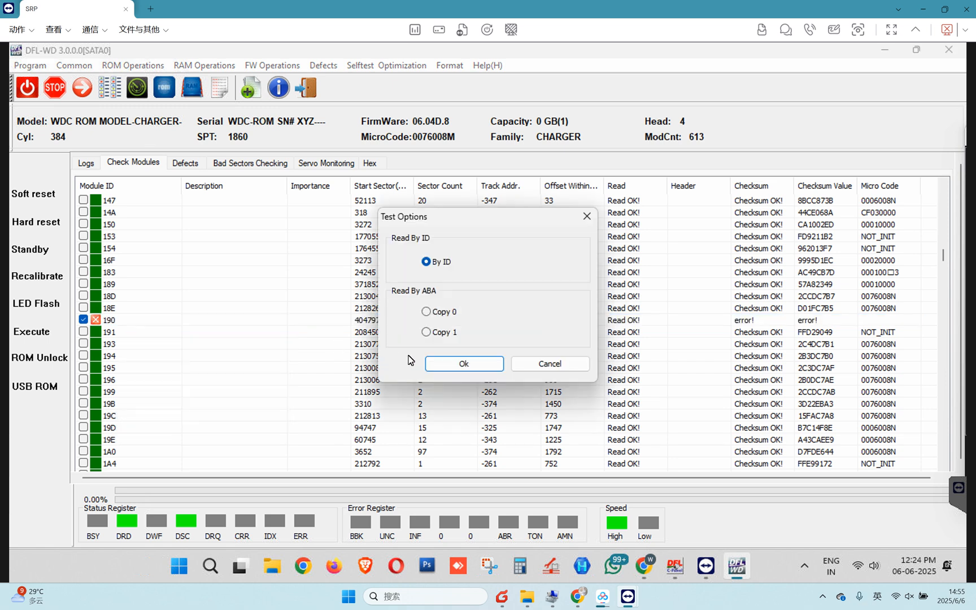
{"action": "left_click", "coordinate": [475, 368]}
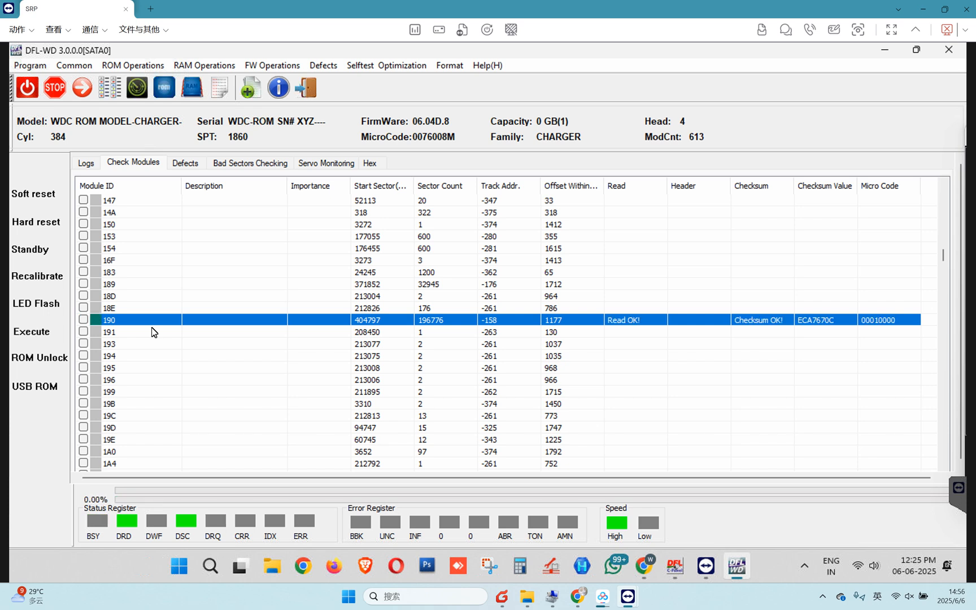
{"action": "left_click", "coordinate": [146, 338]}
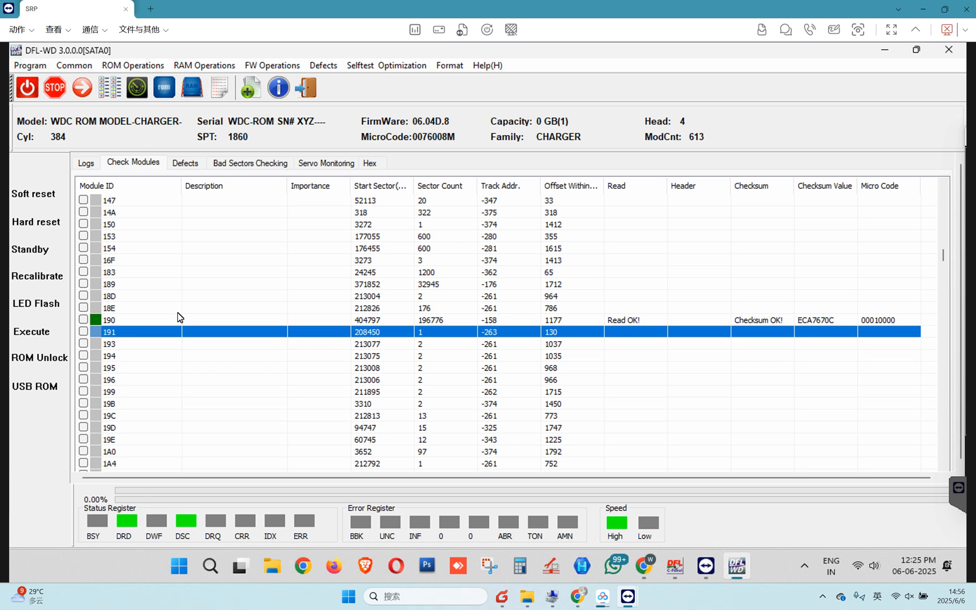
Step: Edit the HDD ID using the ID method, turn off Enable relocation in its features, and save the change
{"action": "scroll", "coordinate": [178, 315], "scroll_direction": "up", "scroll_amount": 8}
{"action": "scroll", "coordinate": [179, 315], "scroll_direction": "up", "scroll_amount": 10}
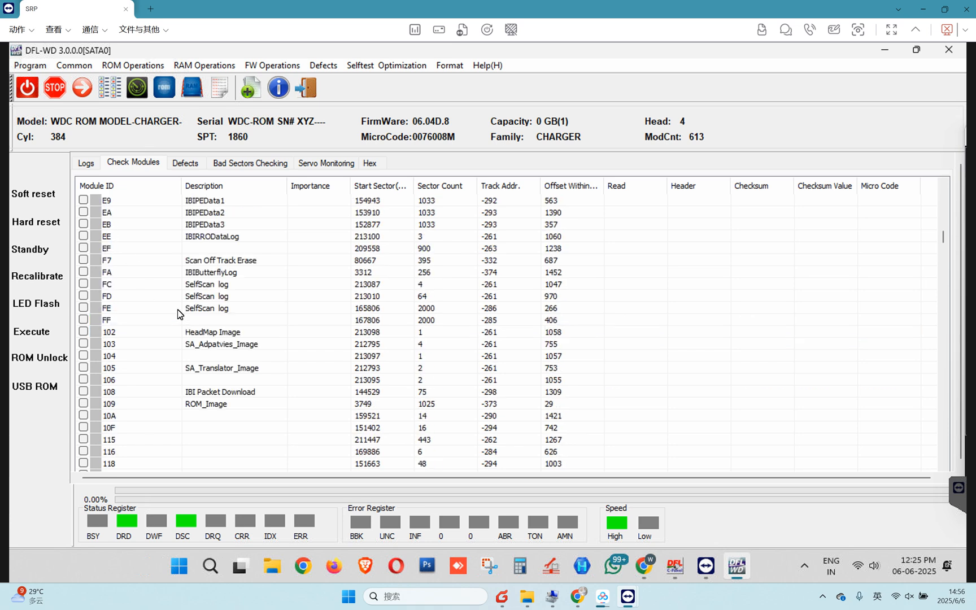
{"action": "scroll", "coordinate": [215, 298], "scroll_direction": "up", "scroll_amount": 2}
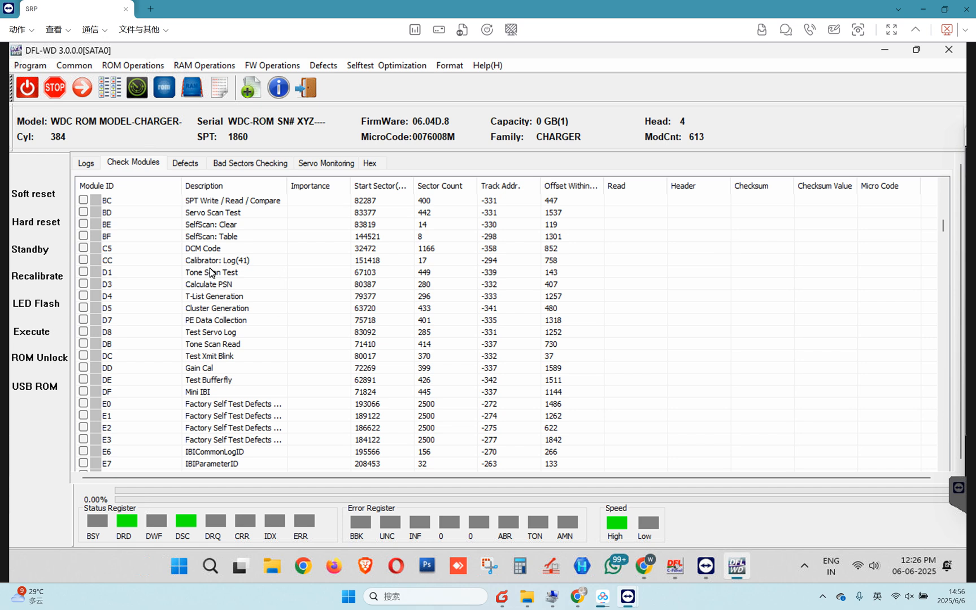
{"action": "scroll", "coordinate": [164, 310], "scroll_direction": "up", "scroll_amount": 20}
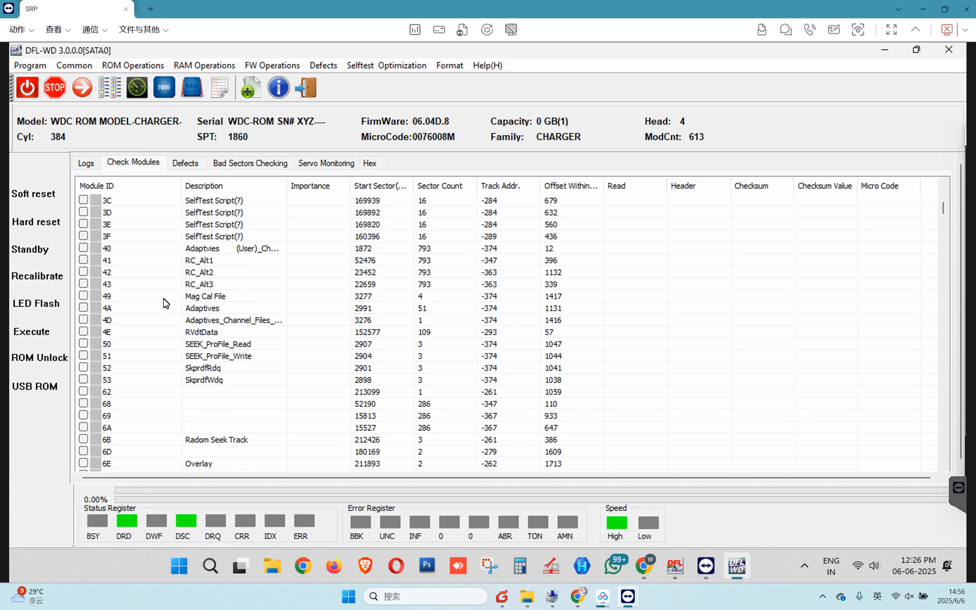
{"action": "left_click", "coordinate": [272, 66]}
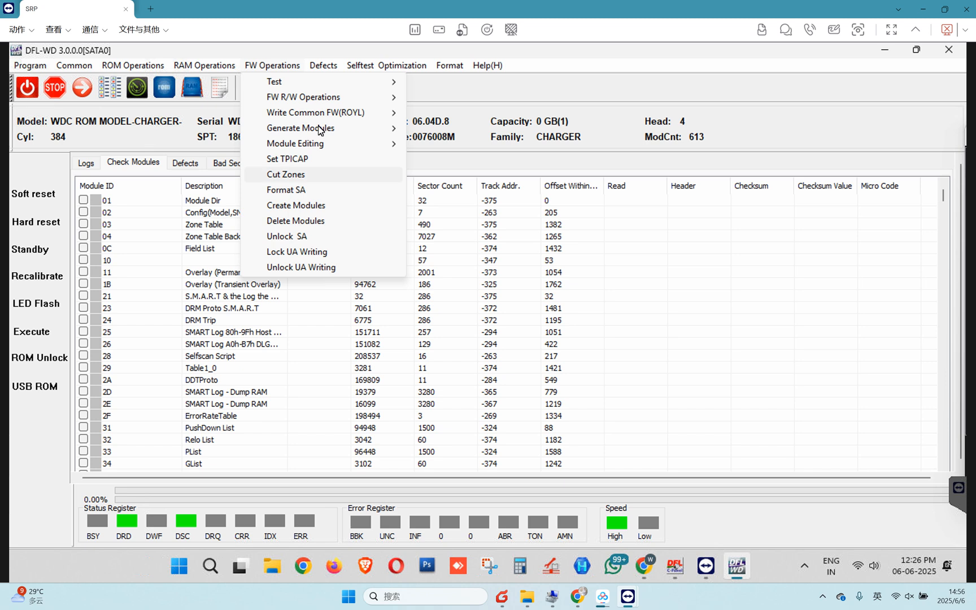
{"action": "mouse_move", "coordinate": [352, 143]}
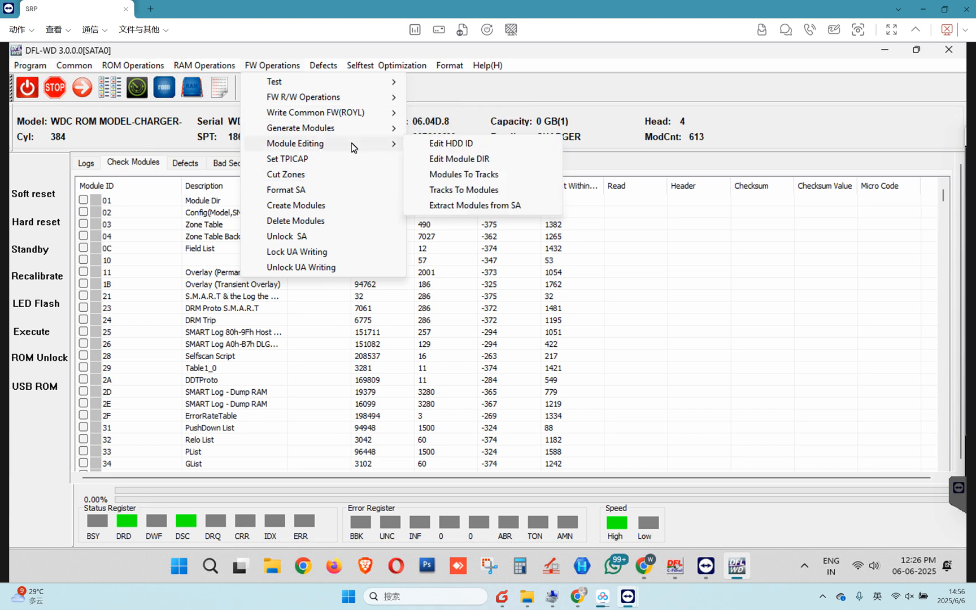
{"action": "left_click", "coordinate": [452, 143]}
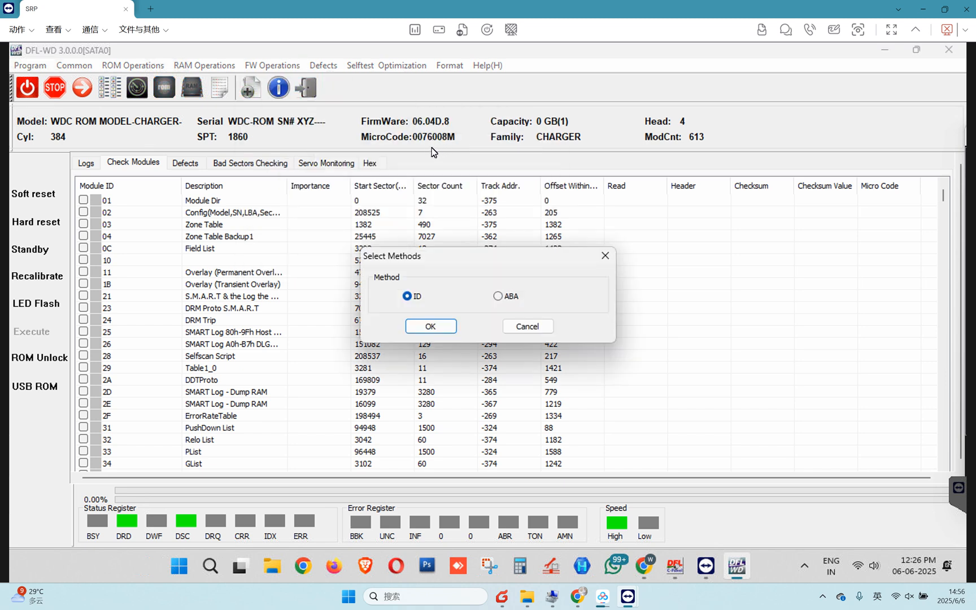
{"action": "left_click", "coordinate": [430, 328]}
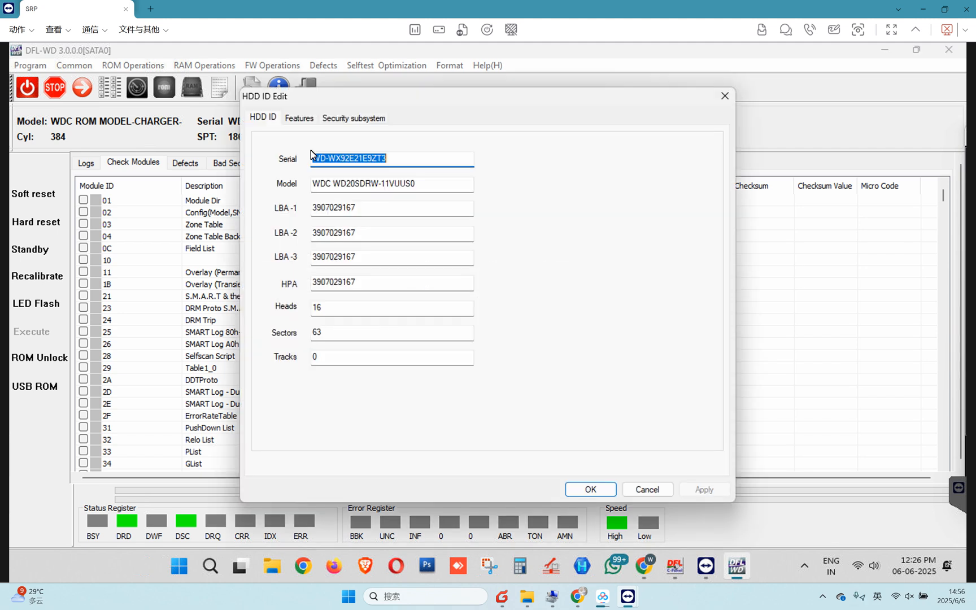
{"action": "left_click", "coordinate": [313, 120]}
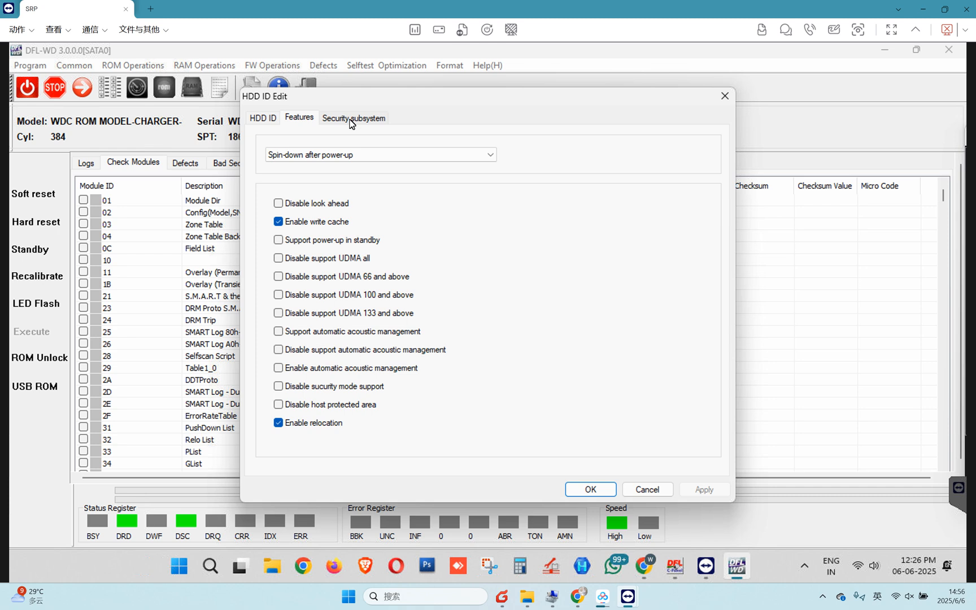
{"action": "left_click", "coordinate": [279, 424]}
{"action": "left_click", "coordinate": [587, 490]}
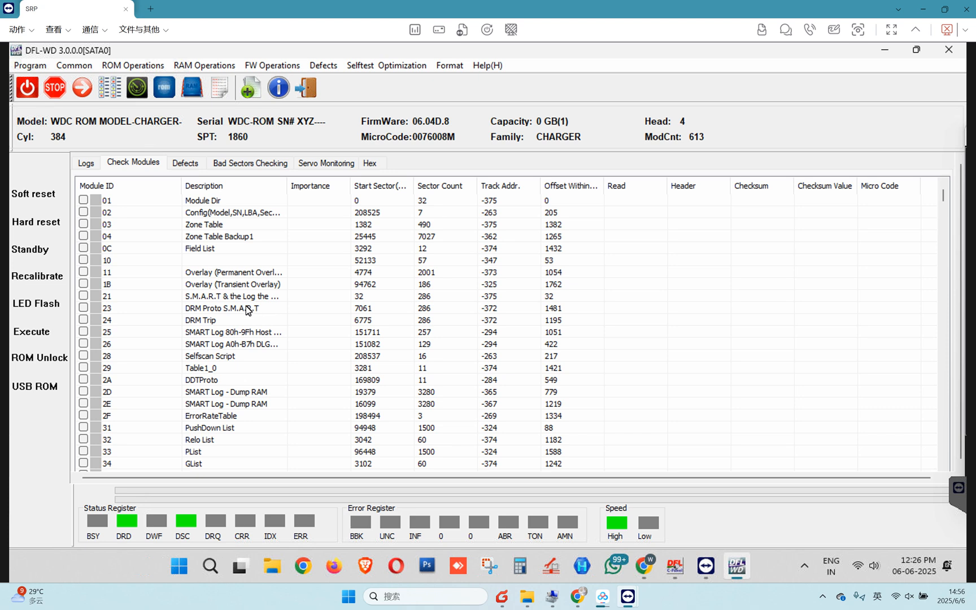
Step: Bring up the DFL cPanel and launch the DDP module to open DFL-DE on the SATA0 port
{"action": "left_click", "coordinate": [674, 566]}
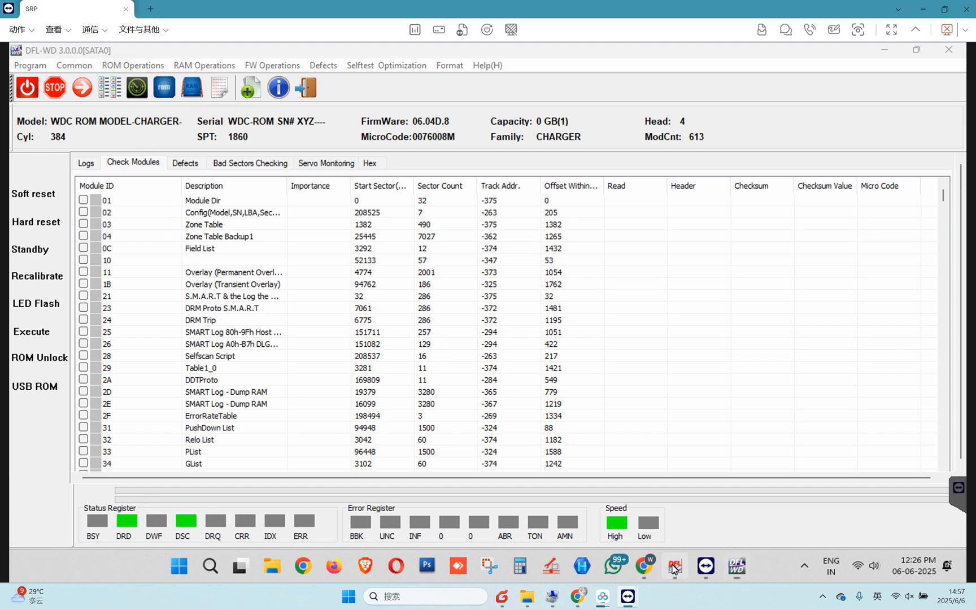
{"action": "left_click", "coordinate": [674, 567]}
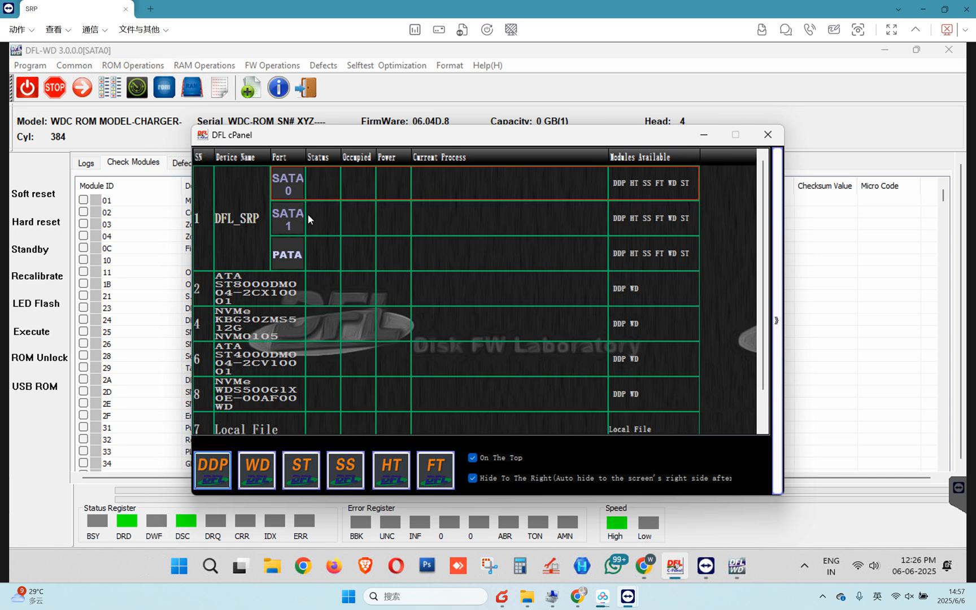
{"action": "left_click", "coordinate": [213, 469]}
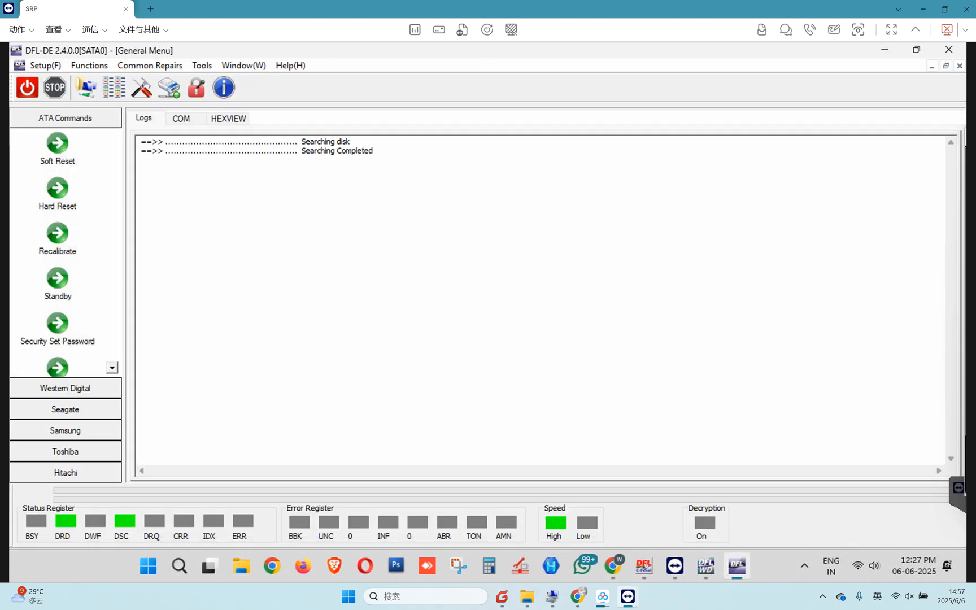
Step: Open the Western Digital disk configuration change, enable modifying modules 01 and 02, and activate TLER
{"action": "left_click", "coordinate": [80, 389]}
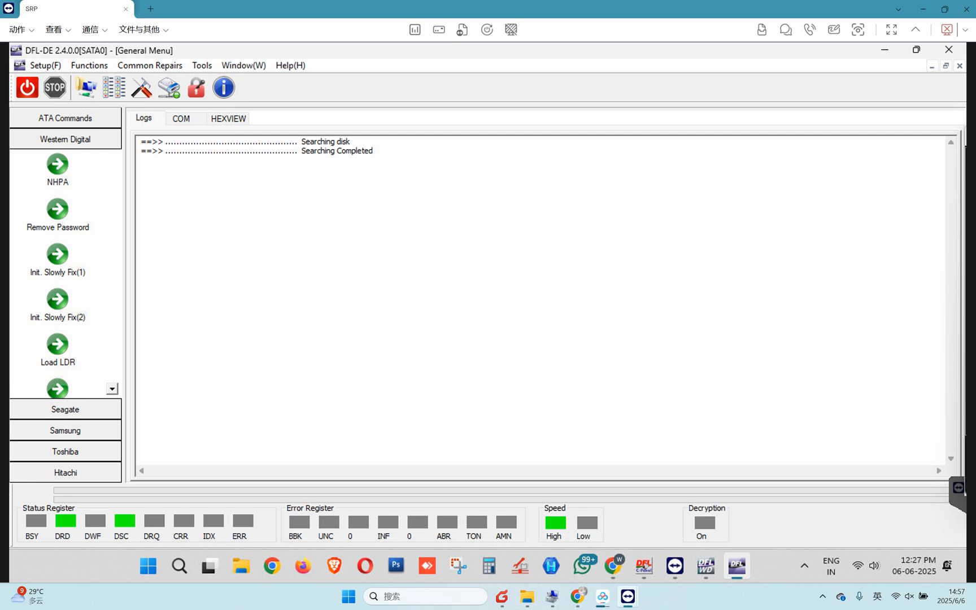
{"action": "left_click", "coordinate": [112, 388]}
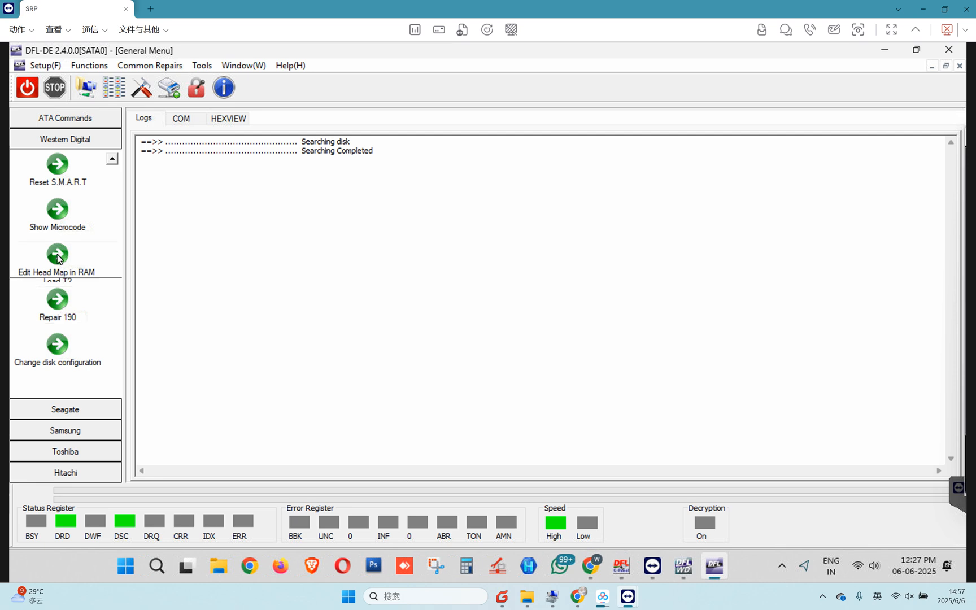
{"action": "left_click", "coordinate": [58, 346]}
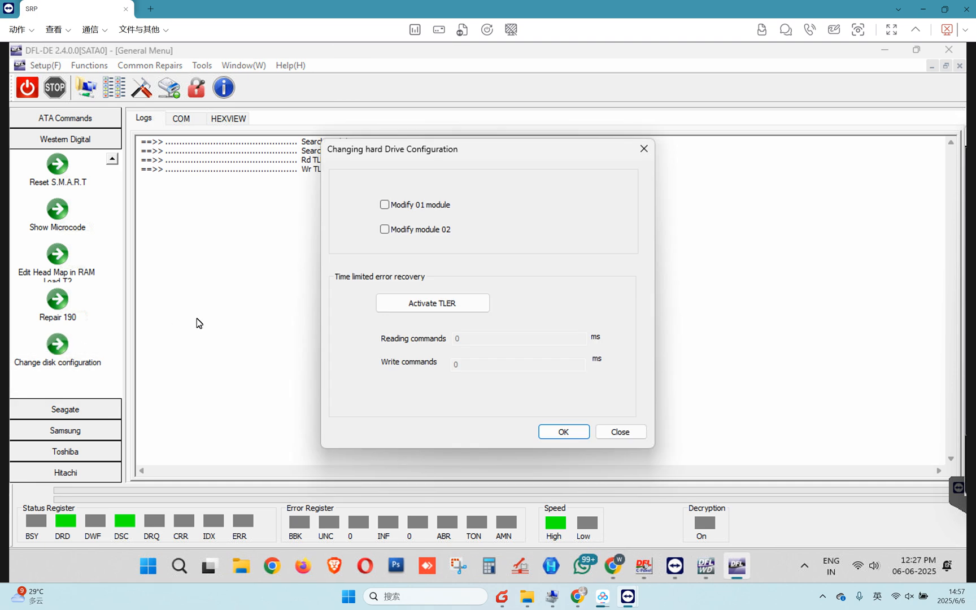
{"action": "left_click", "coordinate": [385, 205]}
{"action": "left_click", "coordinate": [384, 230]}
{"action": "left_click", "coordinate": [445, 303]}
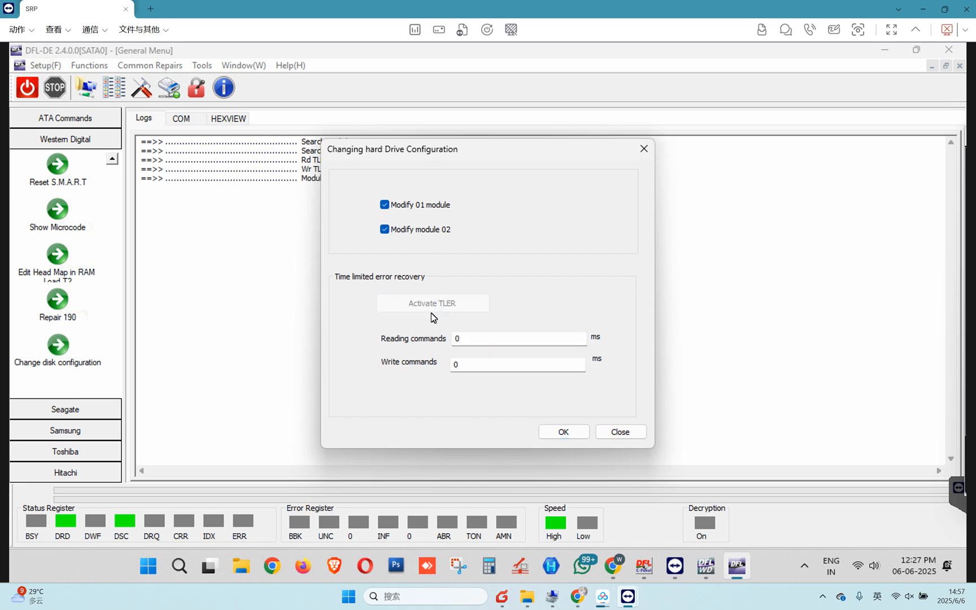
Step: Set the TLER times for reading commands and write commands to 200 ms each and apply the configuration
{"action": "left_click", "coordinate": [465, 342]}
{"action": "key", "text": "BackSpace"}
{"action": "type", "text": "200"}
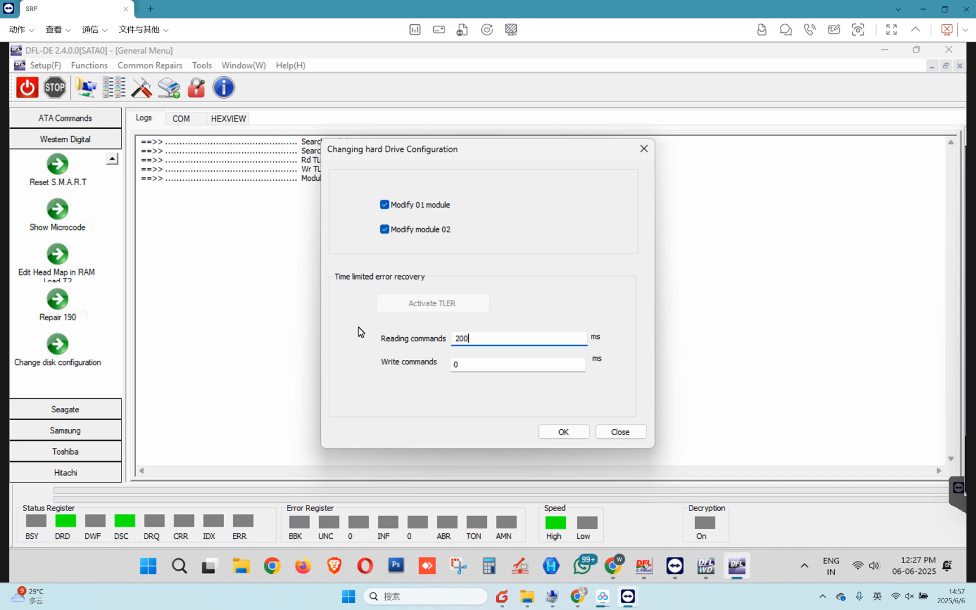
{"action": "left_click", "coordinate": [473, 366]}
{"action": "left_click_drag", "start_coordinate": [464, 364], "coordinate": [414, 355]}
{"action": "type", "text": "200"}
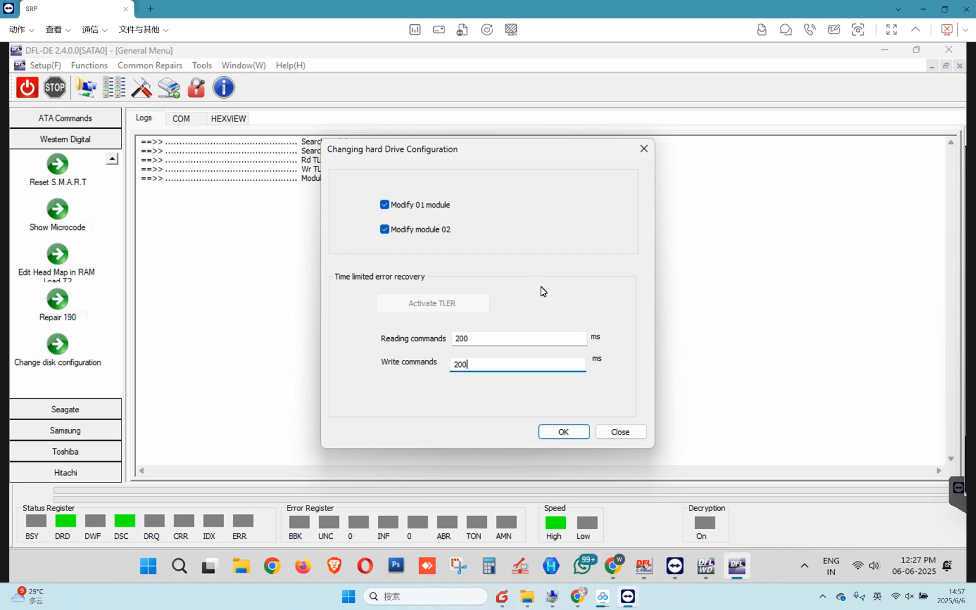
{"action": "left_click", "coordinate": [563, 432]}
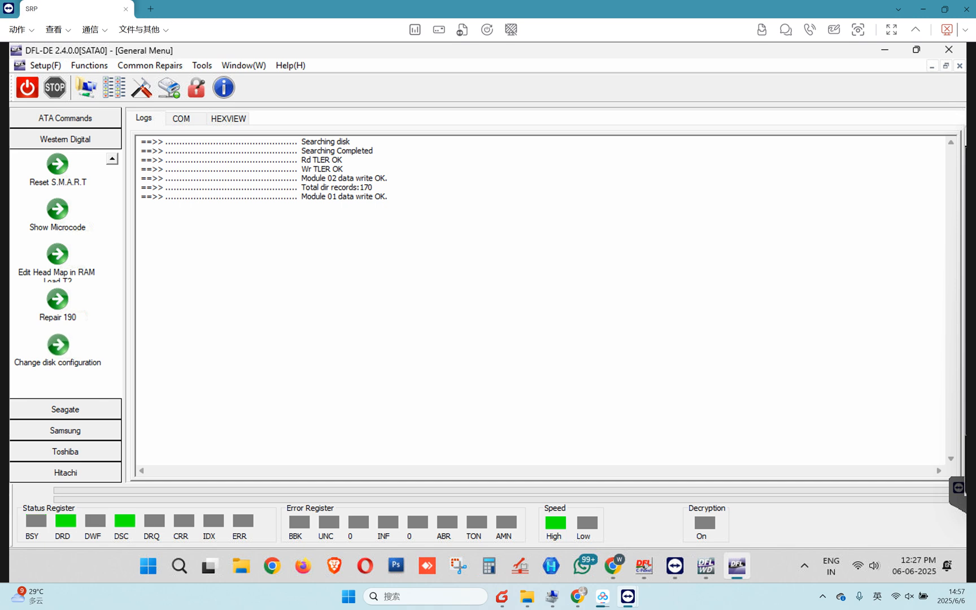
Step: Switch to DFL-WD and open the CHARGER drive's firmware save folder in File Explorer
{"action": "left_click", "coordinate": [706, 566]}
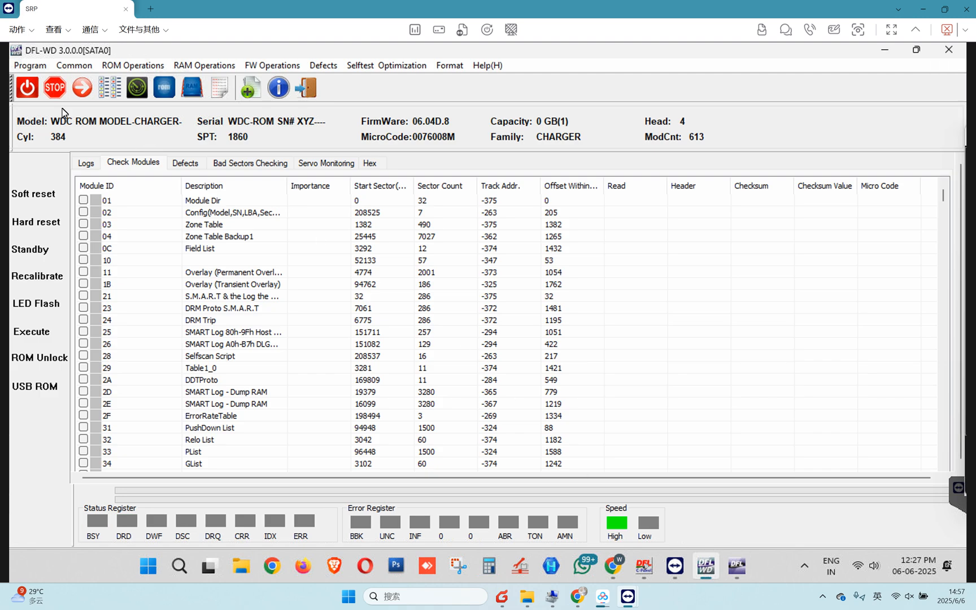
{"action": "left_click", "coordinate": [32, 67]}
{"action": "left_click", "coordinate": [65, 104]}
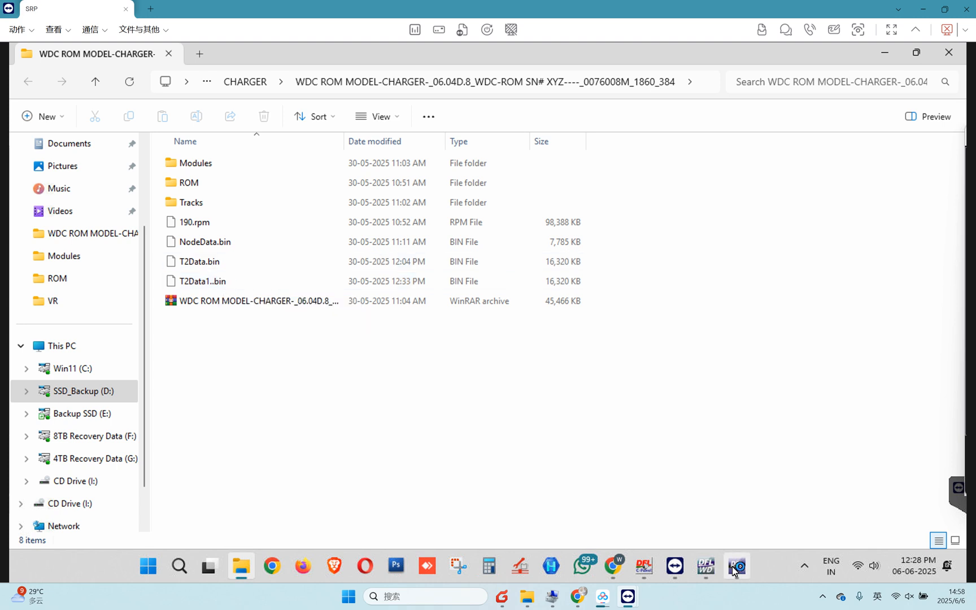
{"action": "mouse_move", "coordinate": [734, 572]}
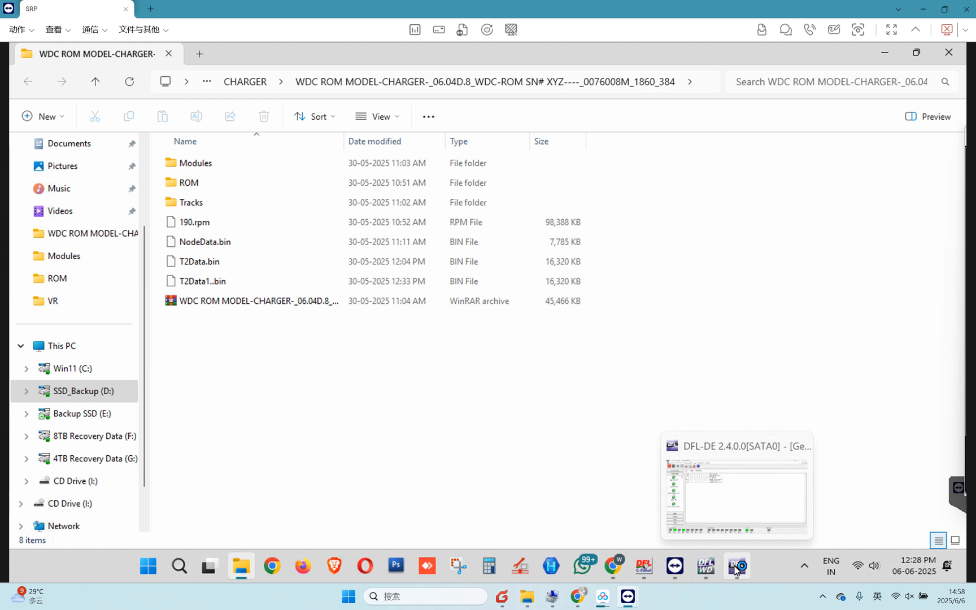
Step: Return to DFL-WD, power on the drive, and enable module 411 in ROM, checking the logs
{"action": "left_click", "coordinate": [703, 564]}
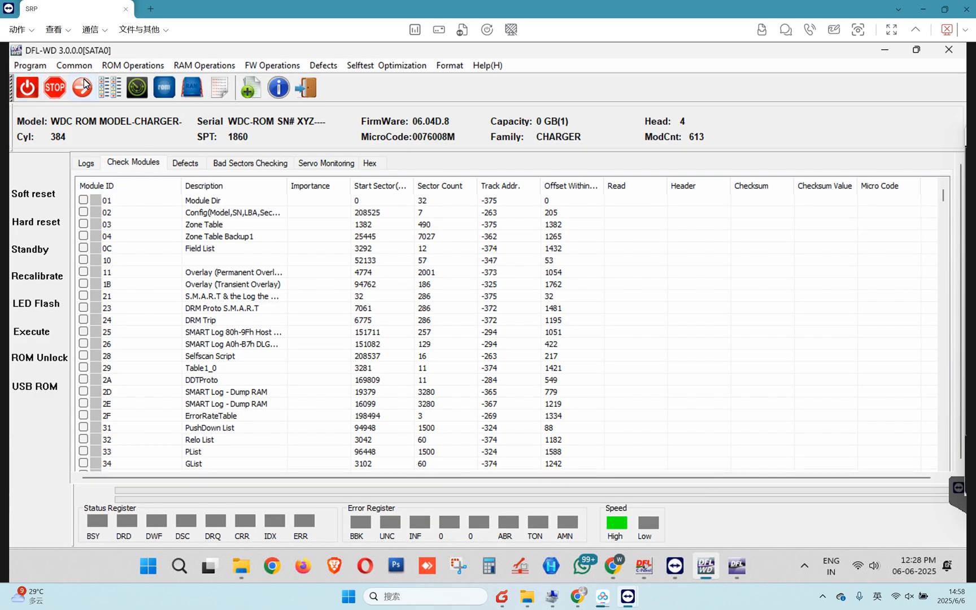
{"action": "left_click", "coordinate": [26, 89]}
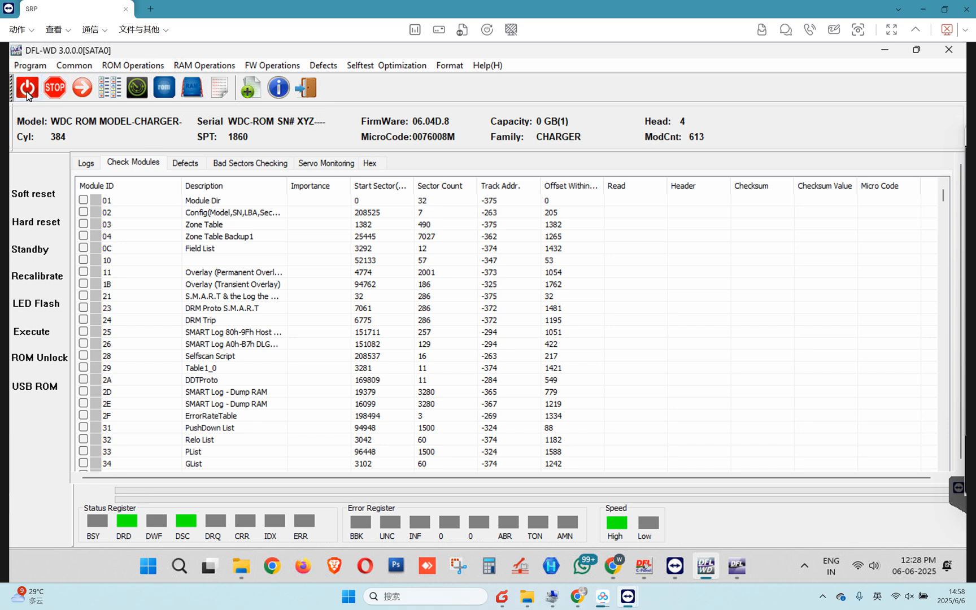
{"action": "left_click", "coordinate": [159, 63]}
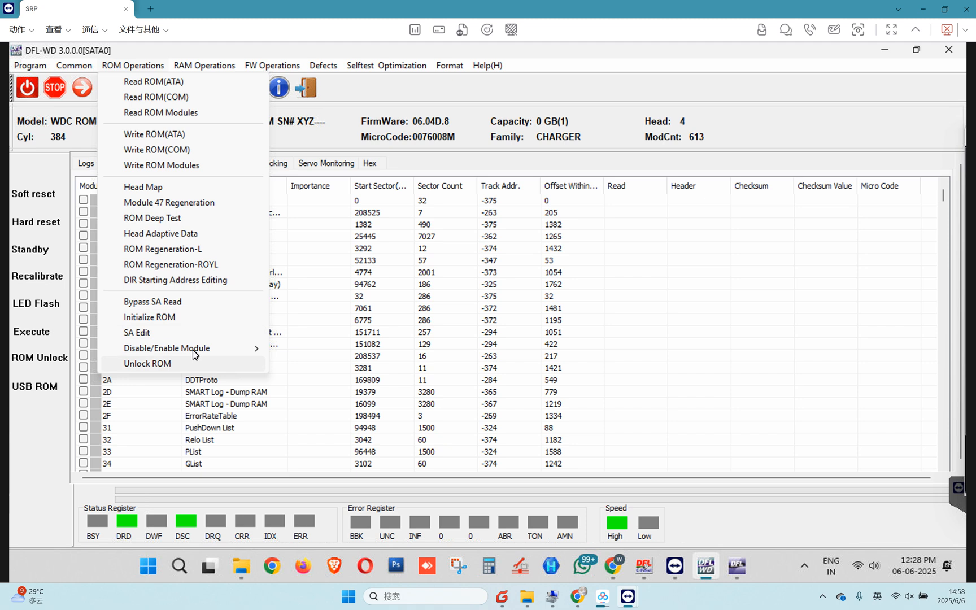
{"action": "mouse_move", "coordinate": [192, 350]}
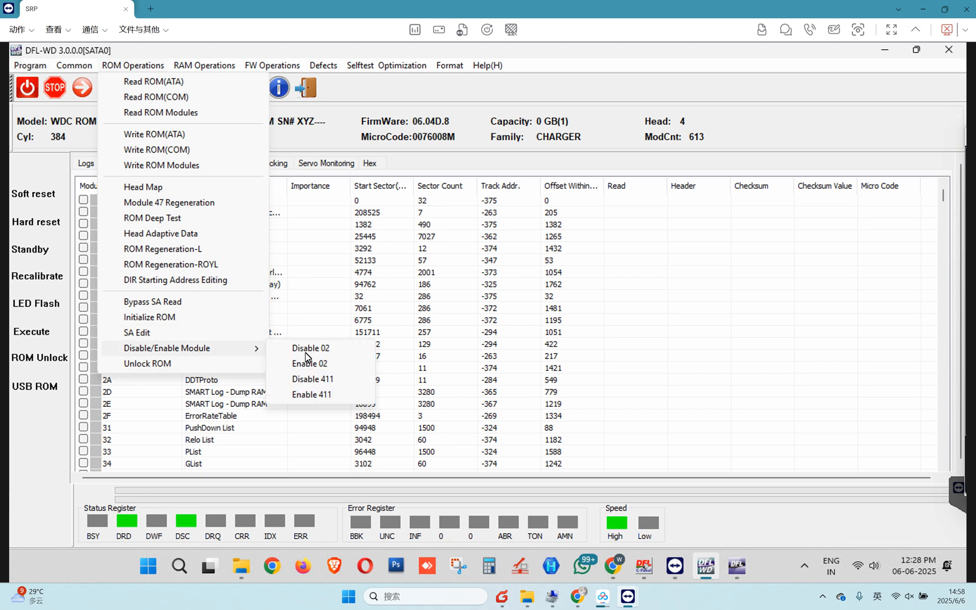
{"action": "left_click", "coordinate": [314, 396]}
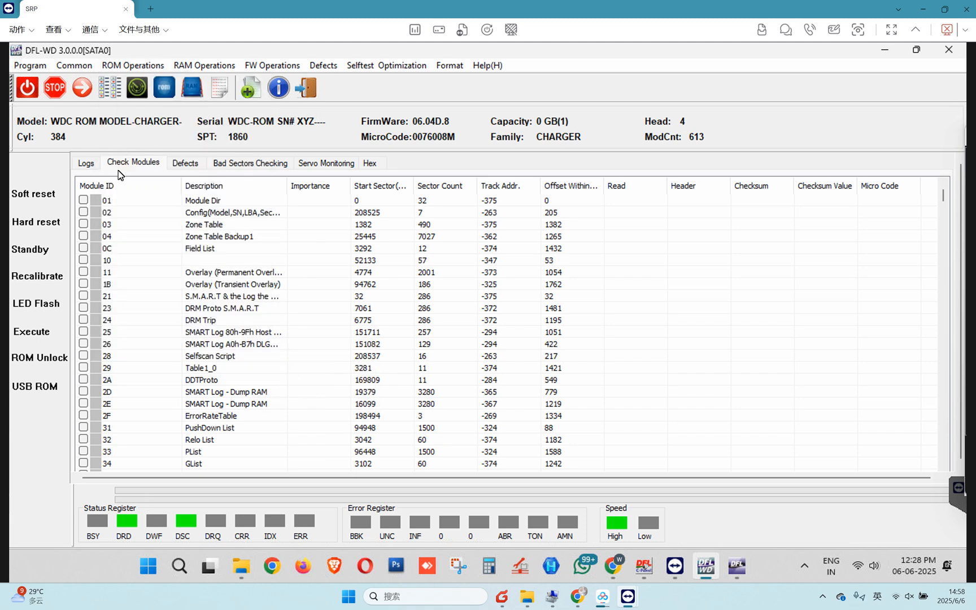
{"action": "left_click", "coordinate": [92, 163]}
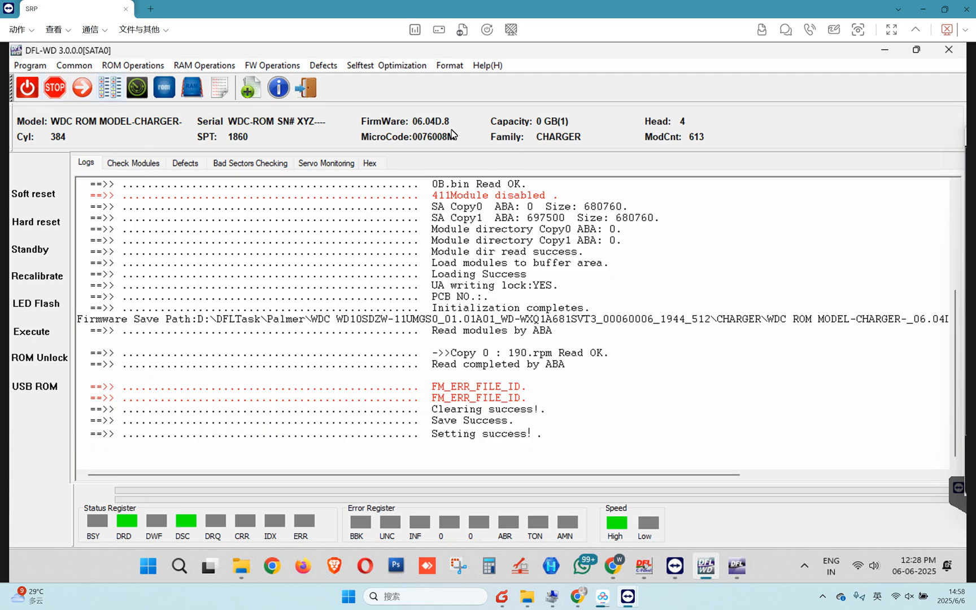
Step: Refresh the drive ID before and after executing a firmware restart
{"action": "right_click", "coordinate": [726, 123]}
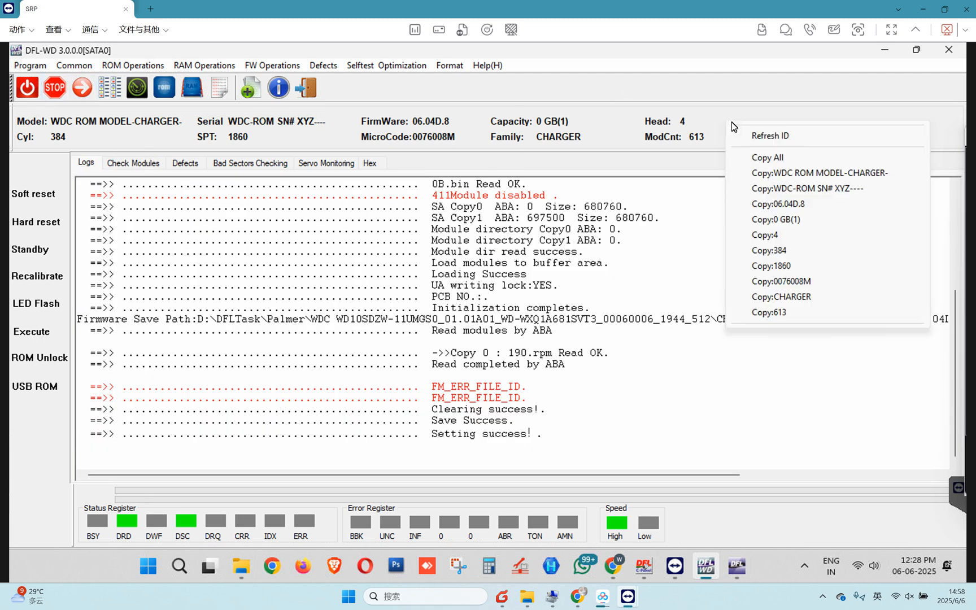
{"action": "left_click", "coordinate": [779, 136]}
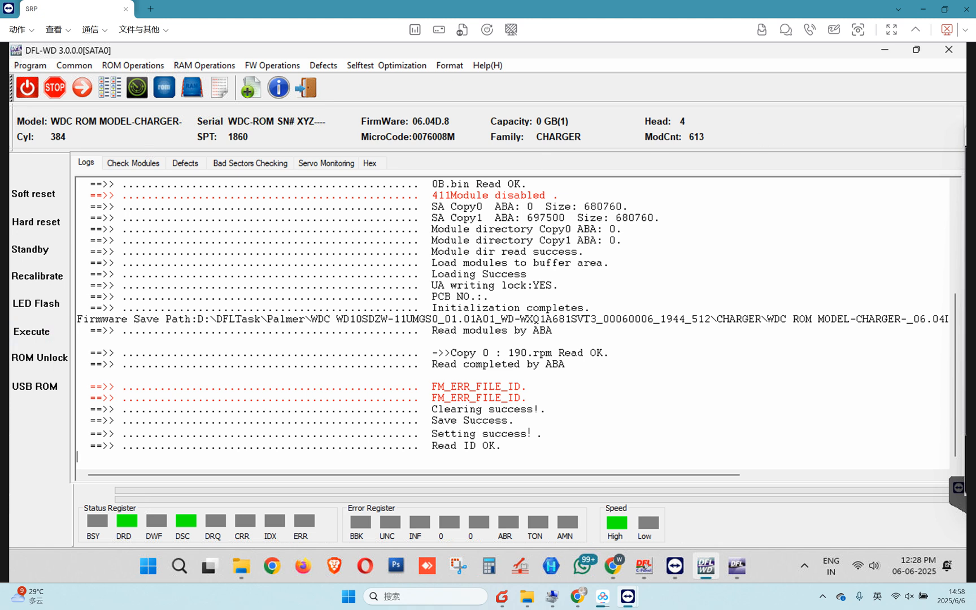
{"action": "left_click", "coordinate": [31, 329]}
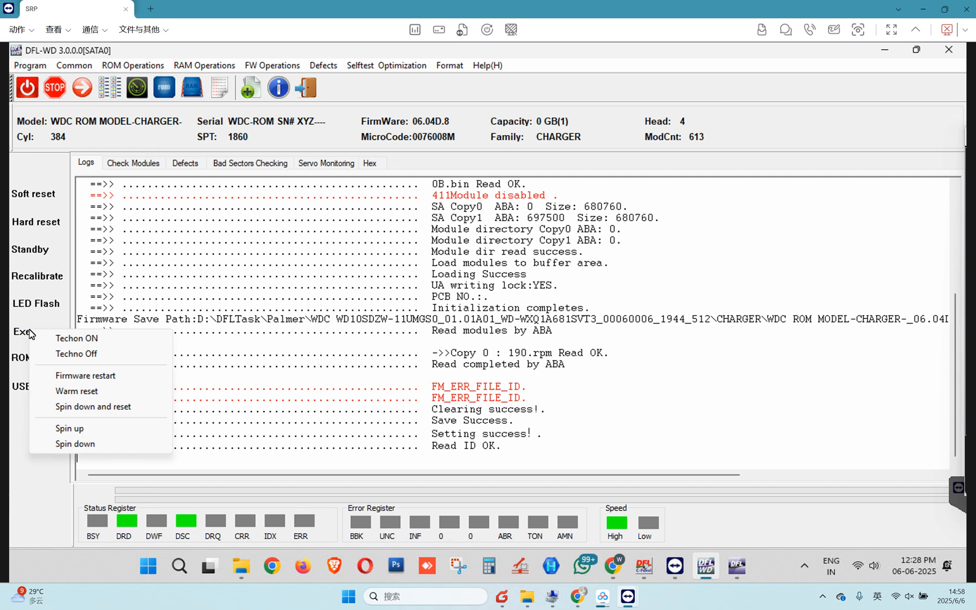
{"action": "left_click", "coordinate": [88, 376]}
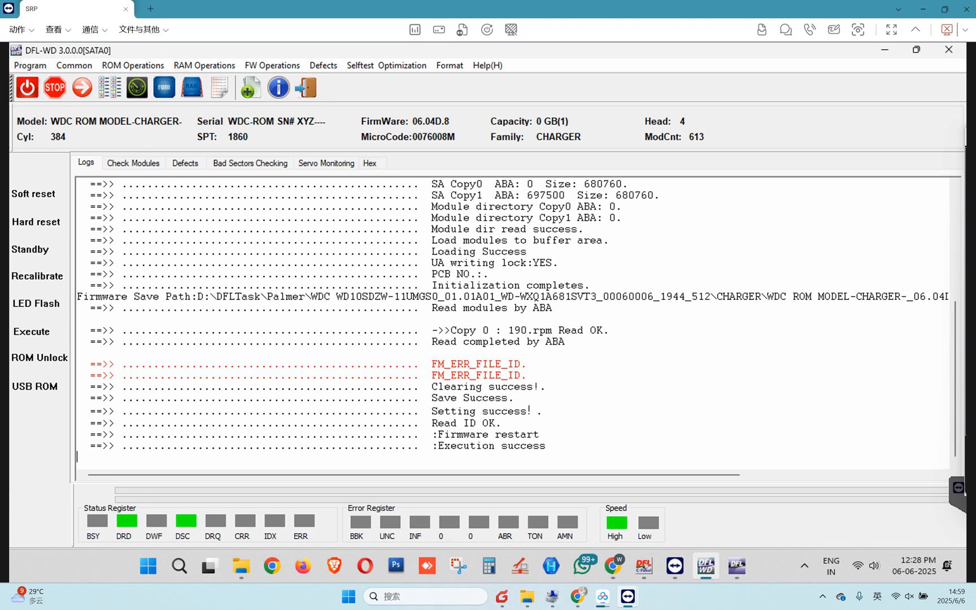
{"action": "right_click", "coordinate": [751, 125]}
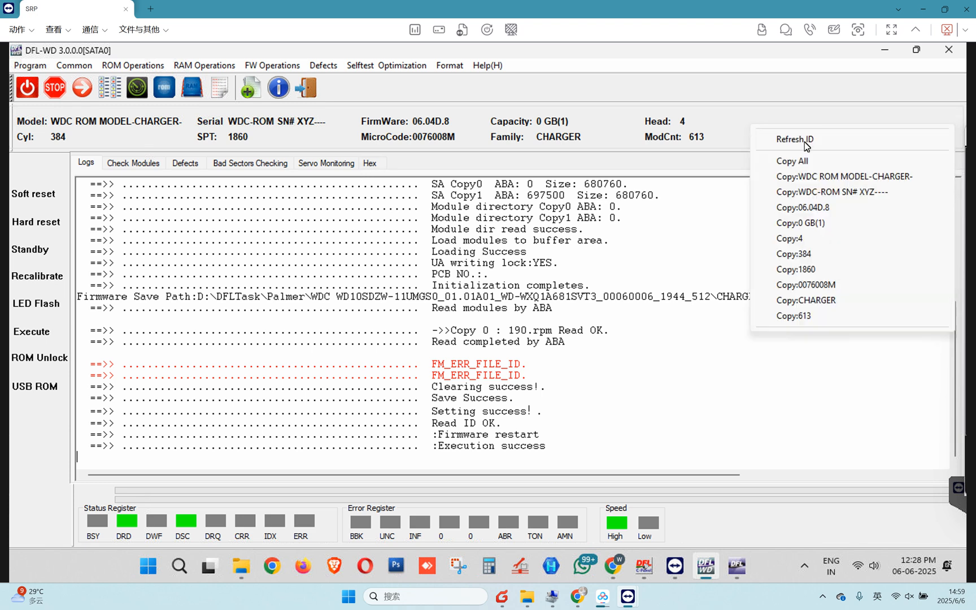
{"action": "left_click", "coordinate": [804, 140]}
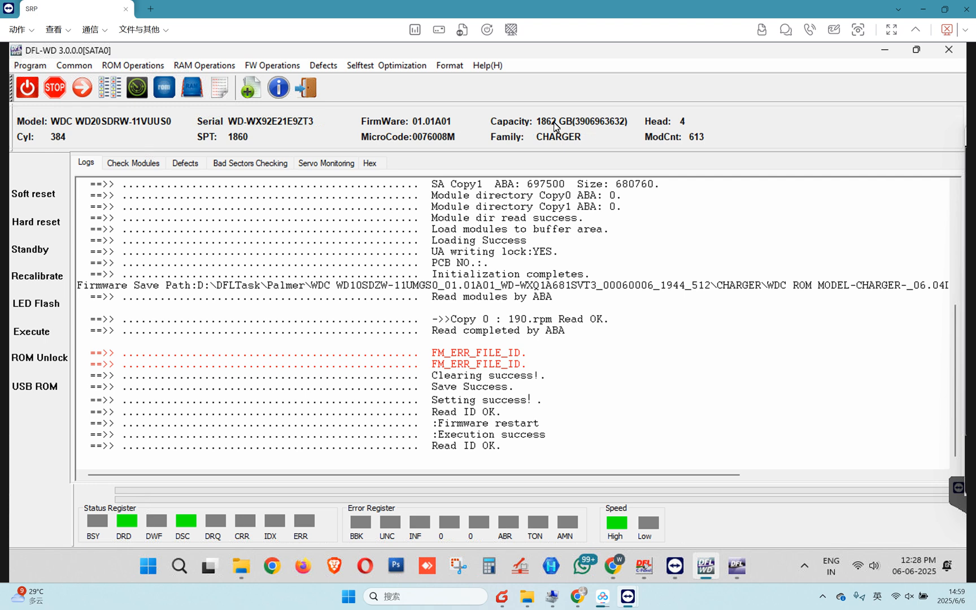
Step: Switch from DFL-WD to DFL-DE and power on the drive there
{"action": "left_click", "coordinate": [368, 160]}
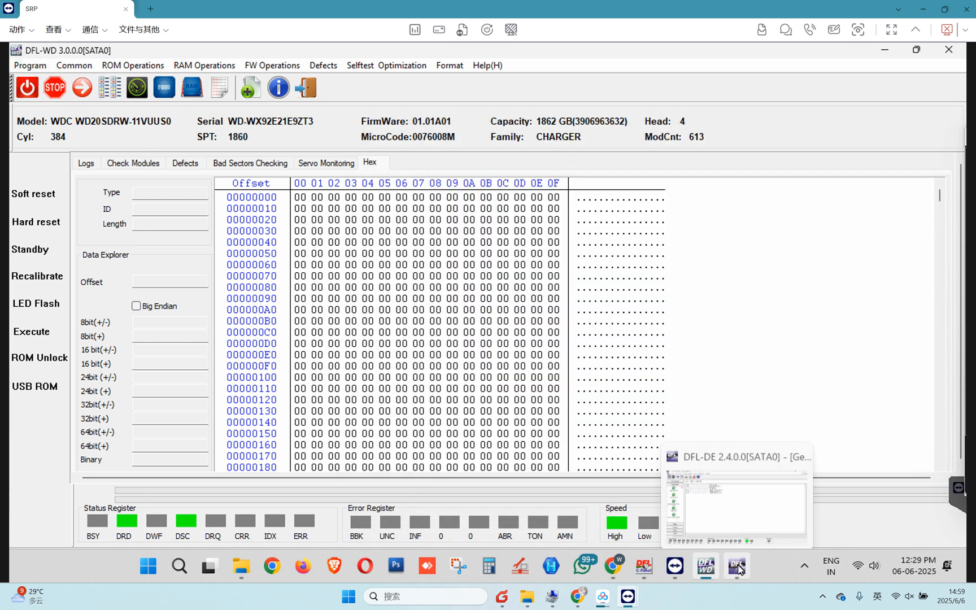
{"action": "left_click", "coordinate": [737, 566]}
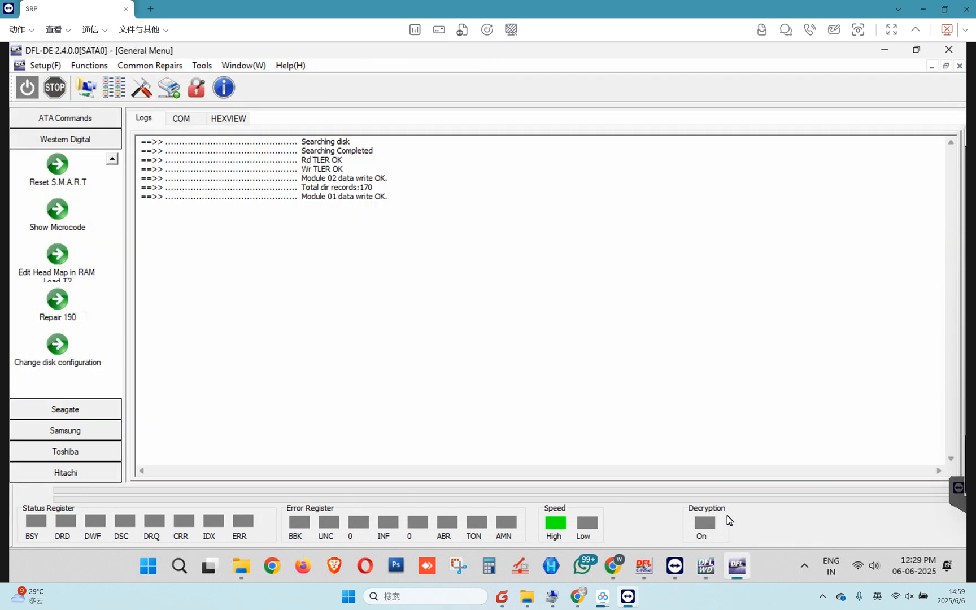
{"action": "left_click", "coordinate": [25, 89]}
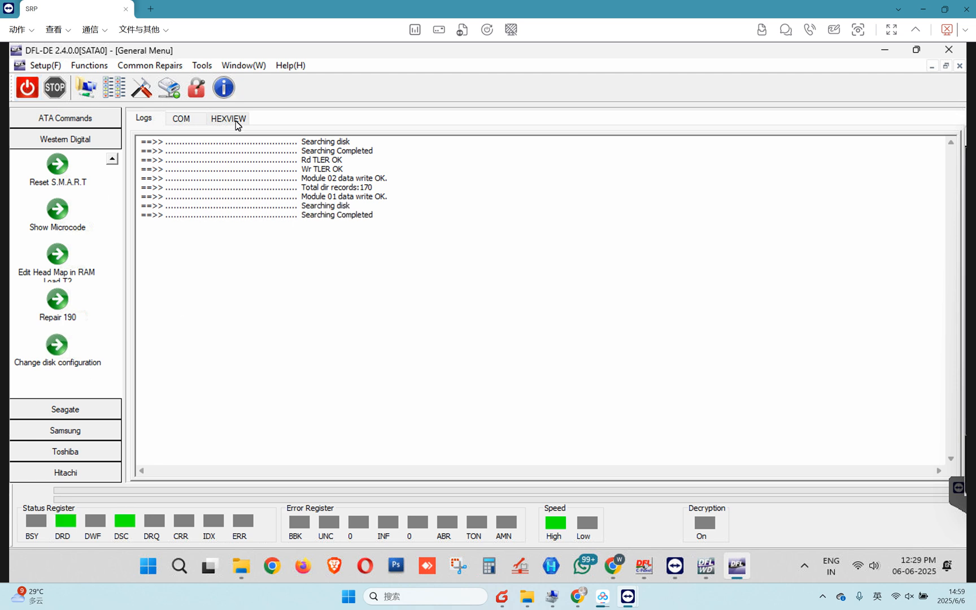
Step: Get the drive's ID info in the hex view and examine whether its sector data can be read
{"action": "key", "text": "ctrl+a"}
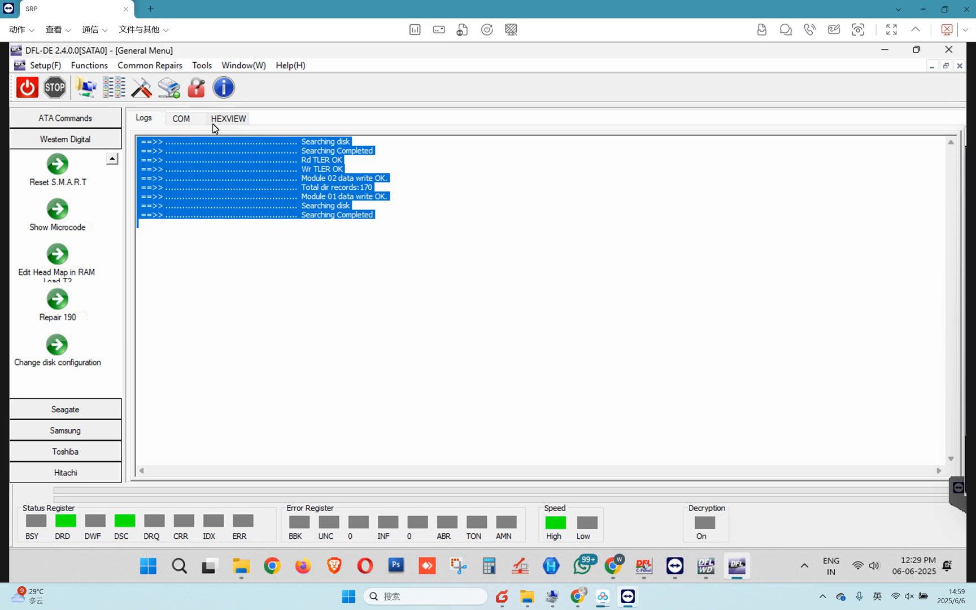
{"action": "left_click", "coordinate": [229, 120]}
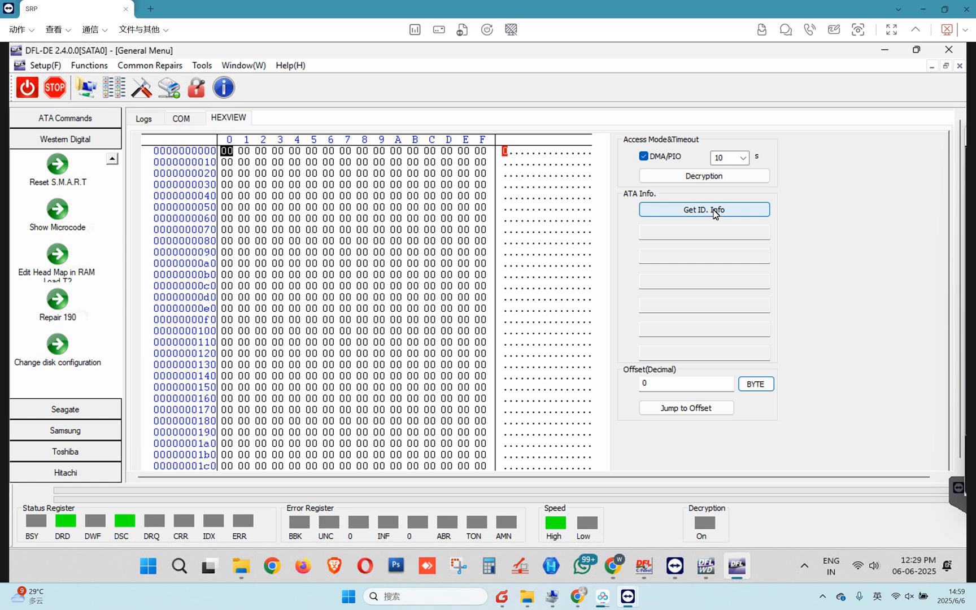
{"action": "left_click", "coordinate": [714, 211]}
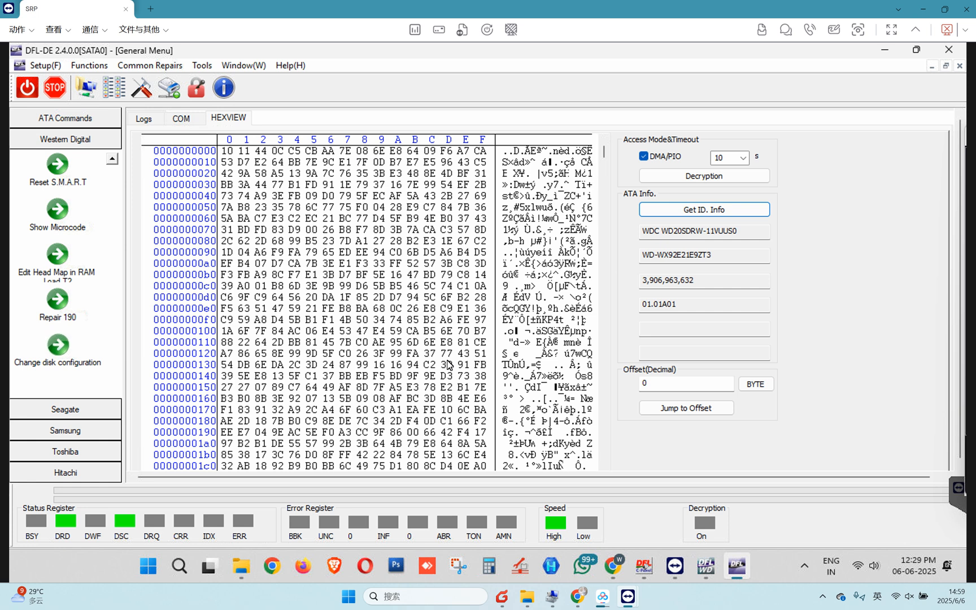
{"action": "scroll", "coordinate": [448, 364], "scroll_direction": "down", "scroll_amount": 3}
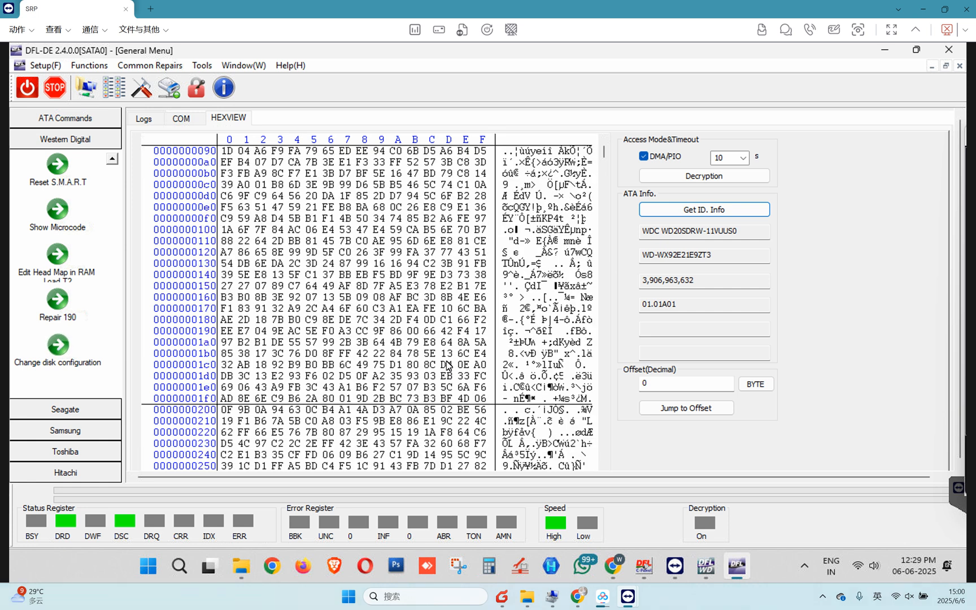
{"action": "scroll", "coordinate": [474, 402], "scroll_direction": "down", "scroll_amount": 3}
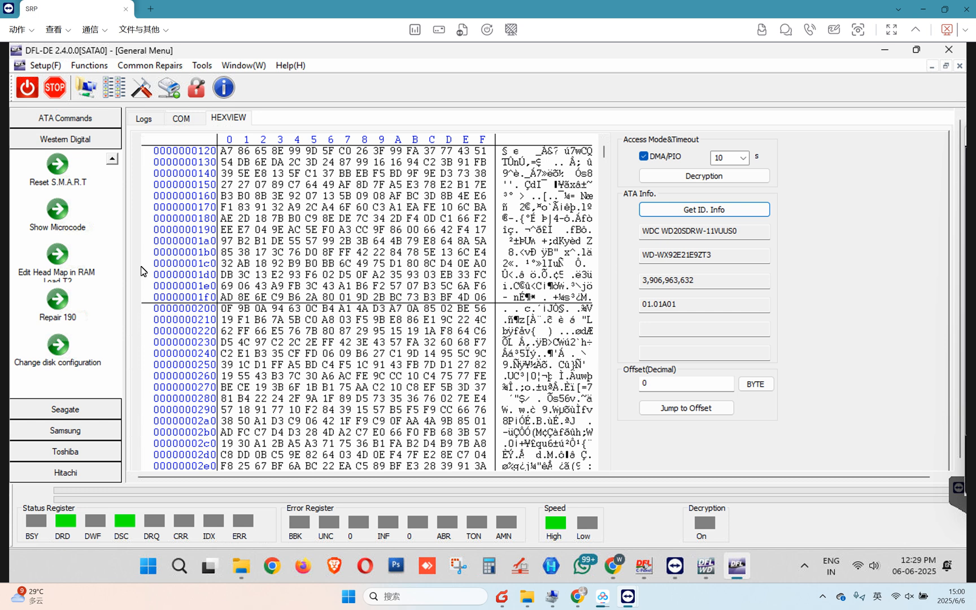
Step: Open the RAM head map editor, enable the Load T2 option, reacquire the head map and save it
{"action": "left_click", "coordinate": [57, 255]}
{"action": "left_click", "coordinate": [263, 308]}
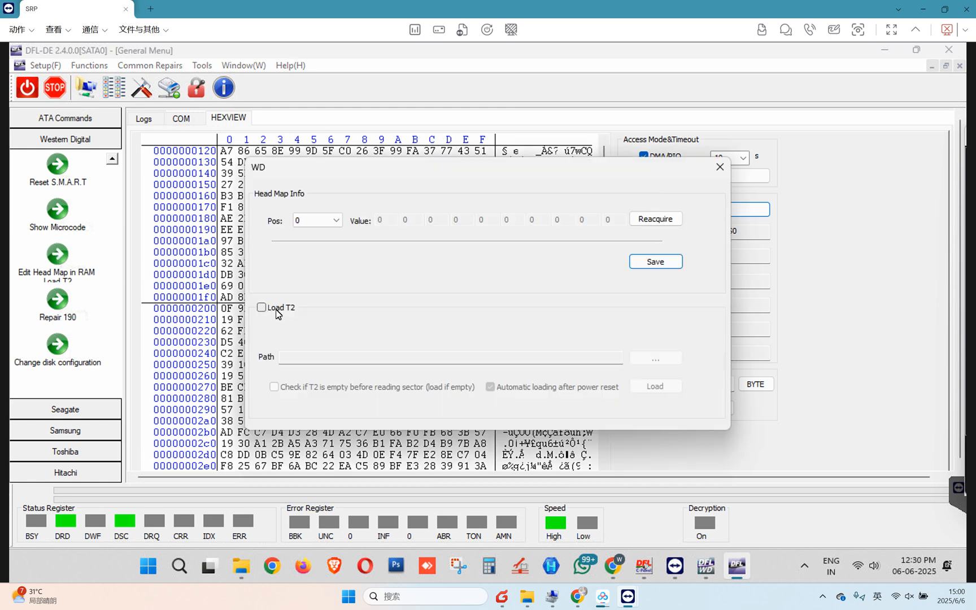
{"action": "left_click", "coordinate": [660, 221]}
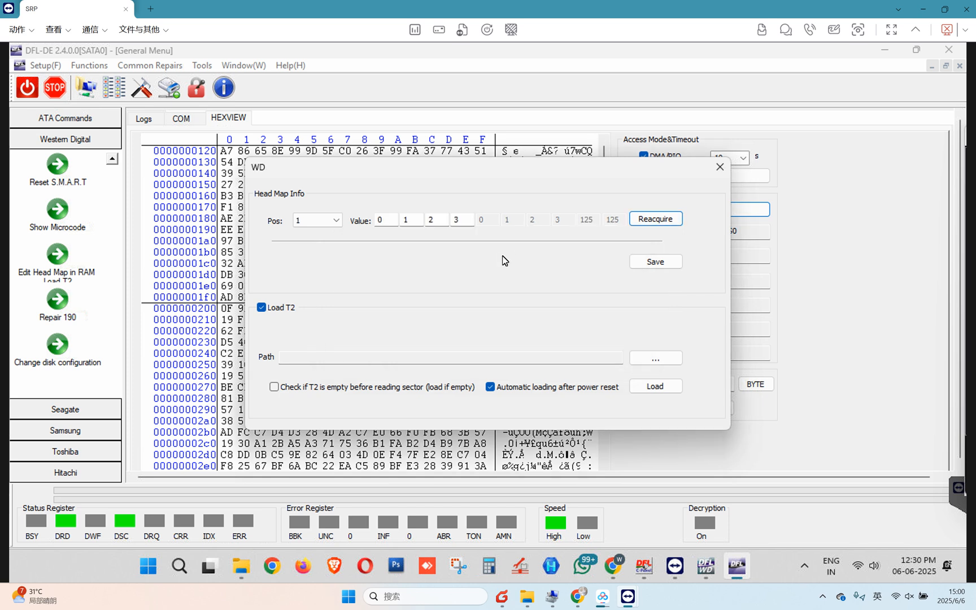
{"action": "left_click", "coordinate": [657, 260]}
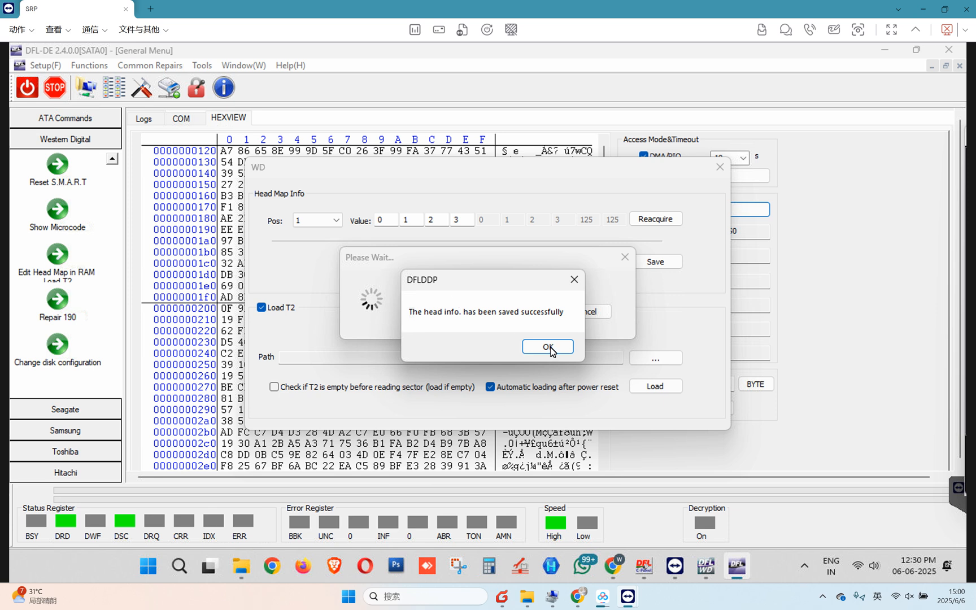
{"action": "left_click", "coordinate": [548, 347]}
Step: Choose T2Data.bin as the T2 file, try to load it with automatic loading after power reset, and check the logs
{"action": "left_click", "coordinate": [665, 363]}
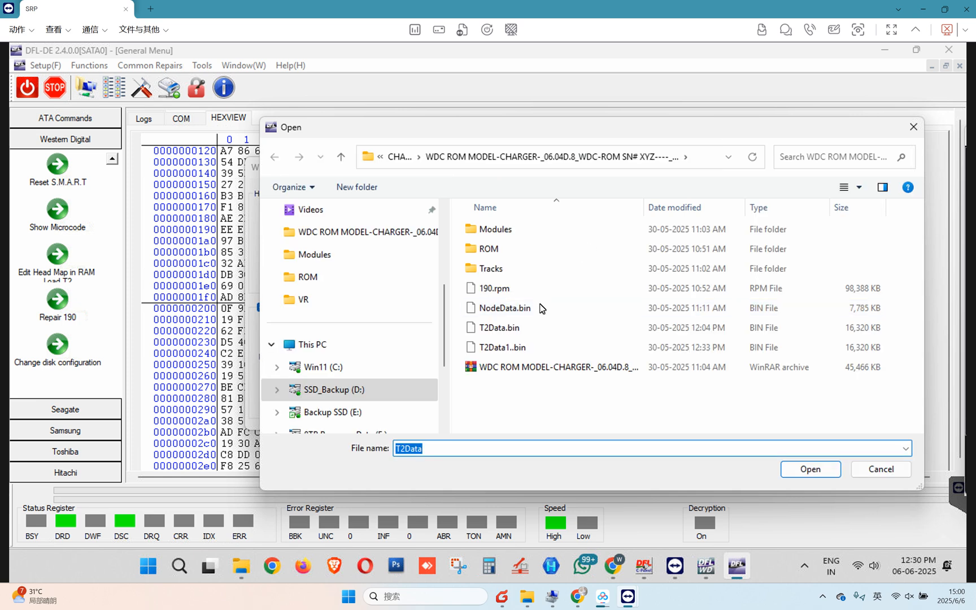
{"action": "double_click", "coordinate": [522, 329]}
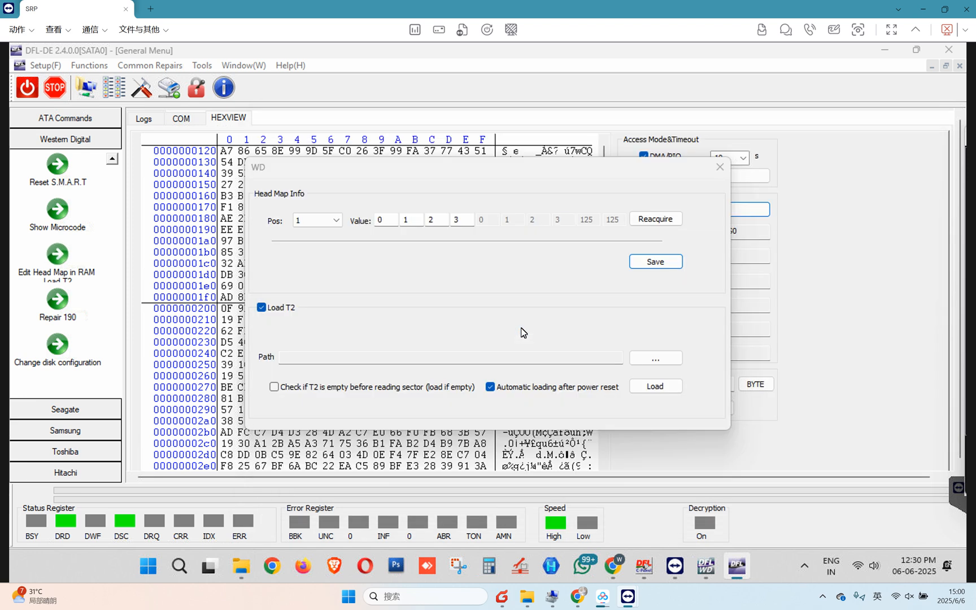
{"action": "left_click", "coordinate": [644, 385]}
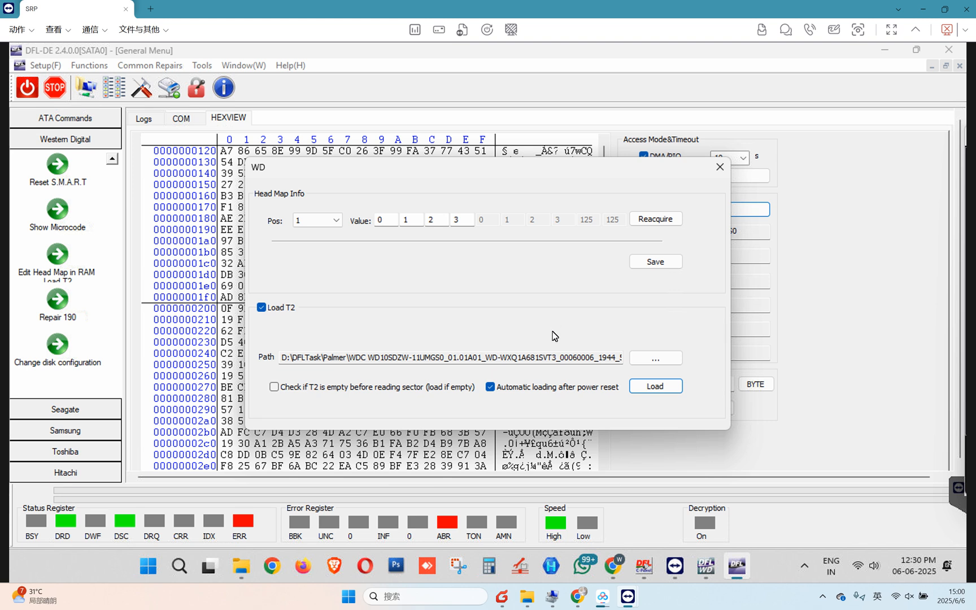
{"action": "left_click", "coordinate": [244, 160]}
{"action": "left_click", "coordinate": [145, 120]}
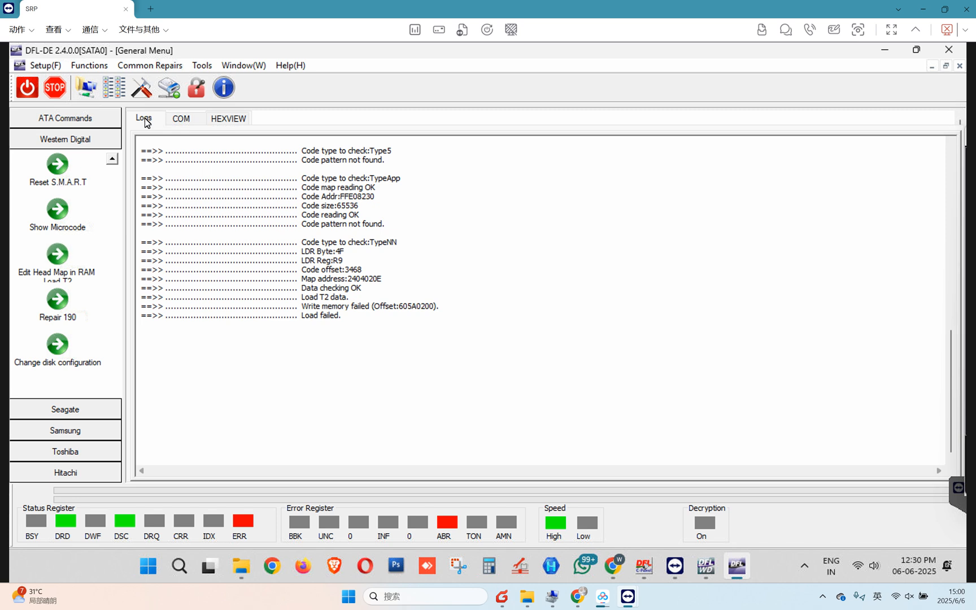
Step: Try to load the same T2 data into the drive again and check the logs
{"action": "left_click", "coordinate": [233, 118]}
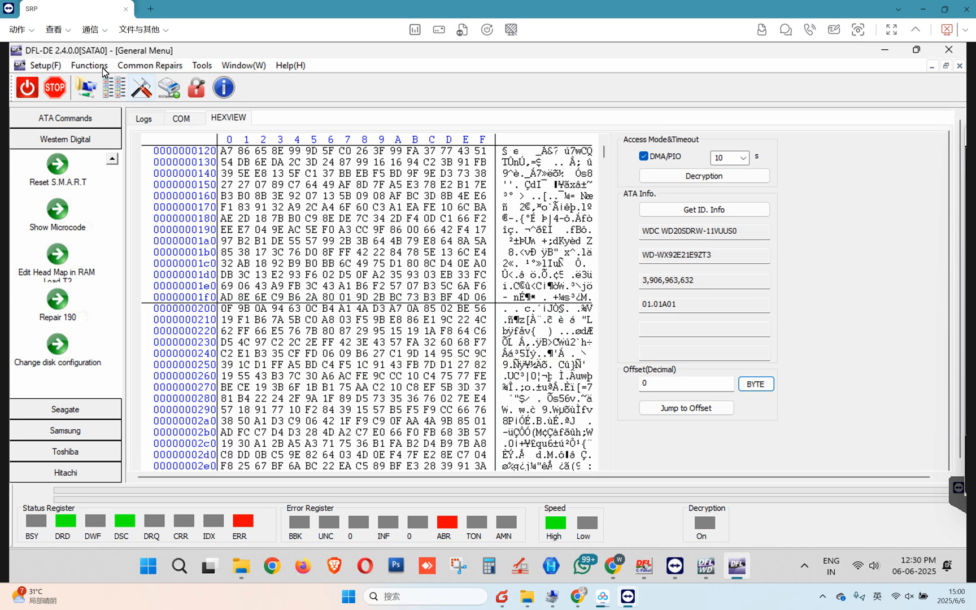
{"action": "left_click", "coordinate": [57, 254]}
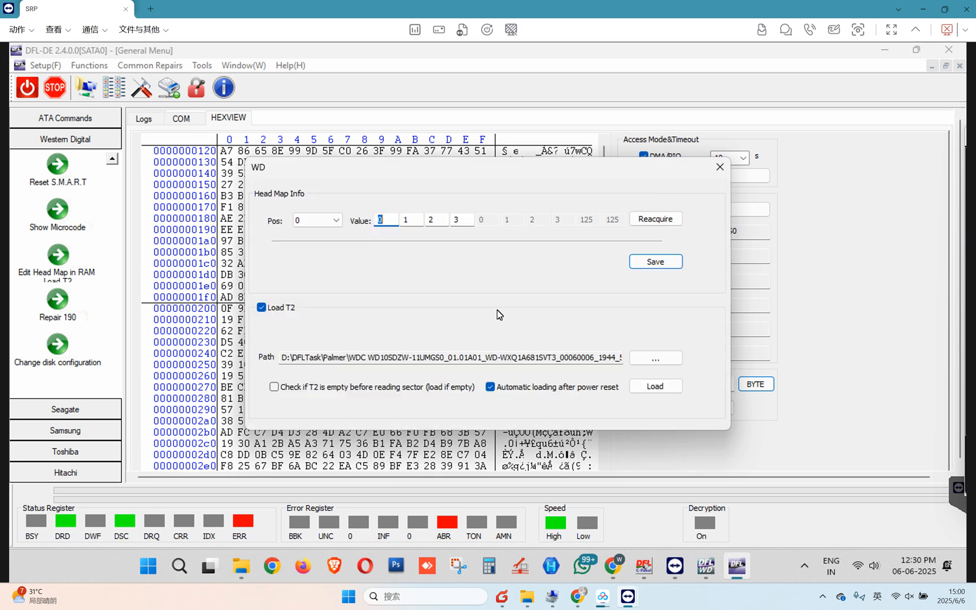
{"action": "left_click", "coordinate": [653, 388]}
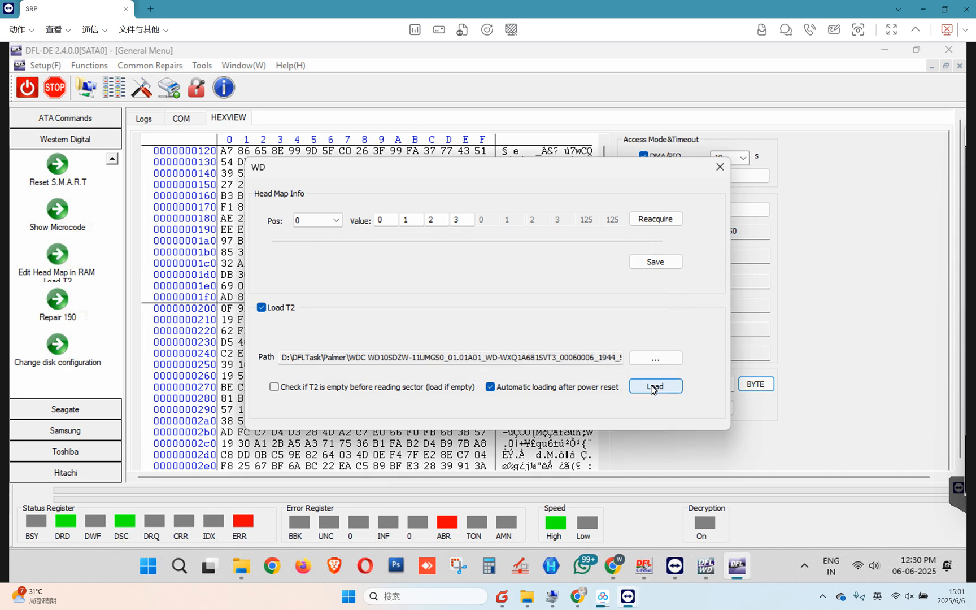
{"action": "left_click", "coordinate": [720, 167]}
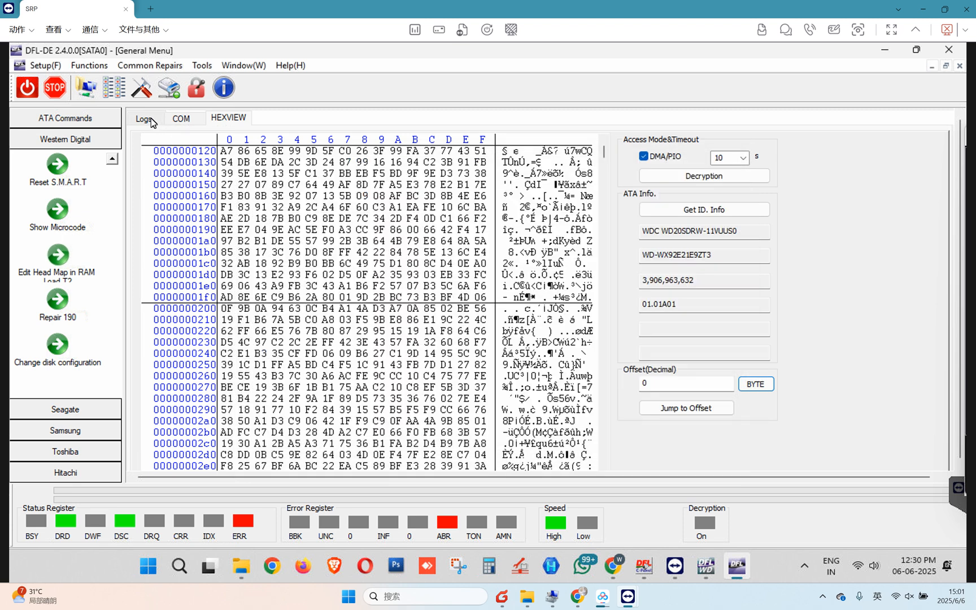
{"action": "left_click", "coordinate": [150, 118]}
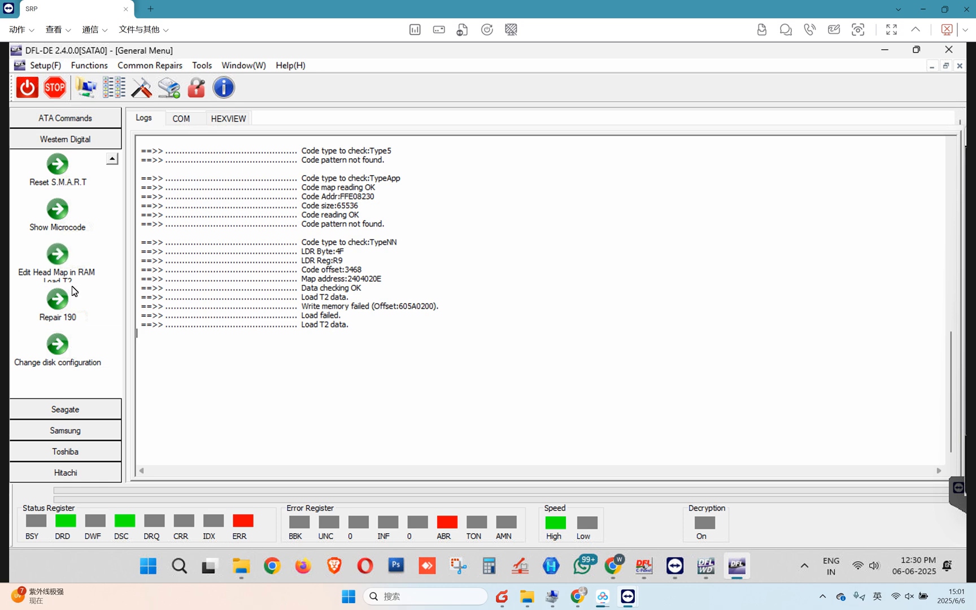
Step: Hard-reset the drive, load the T2 data once more from the same file, and check the load entries in the logs
{"action": "left_click", "coordinate": [71, 118]}
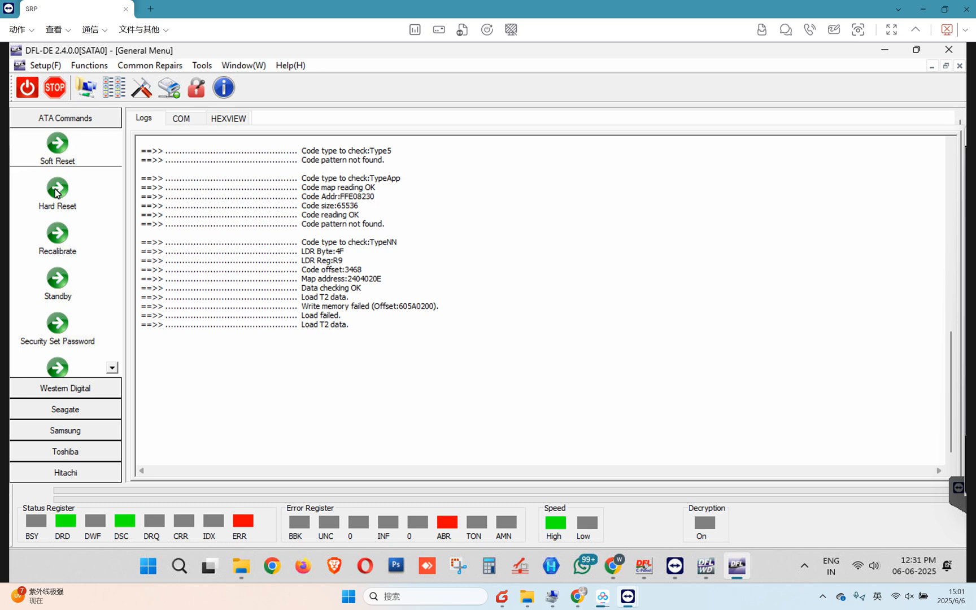
{"action": "left_click", "coordinate": [54, 192]}
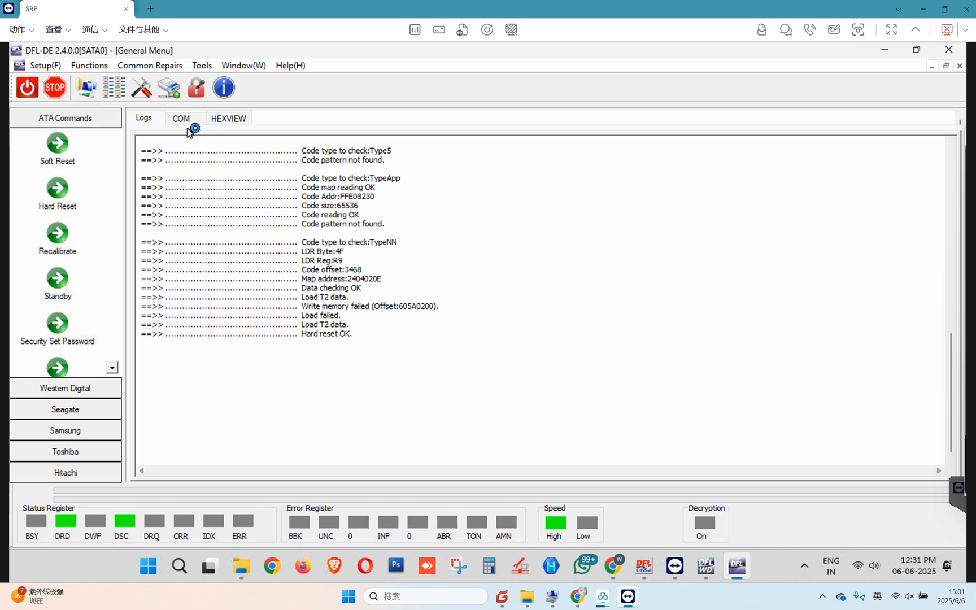
{"action": "left_click", "coordinate": [79, 389]}
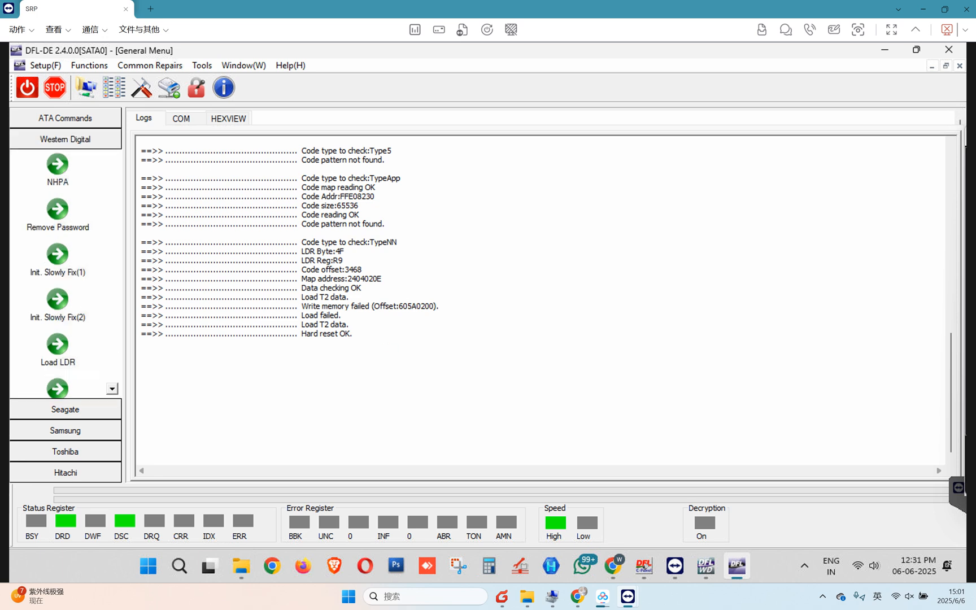
{"action": "left_click", "coordinate": [112, 389]}
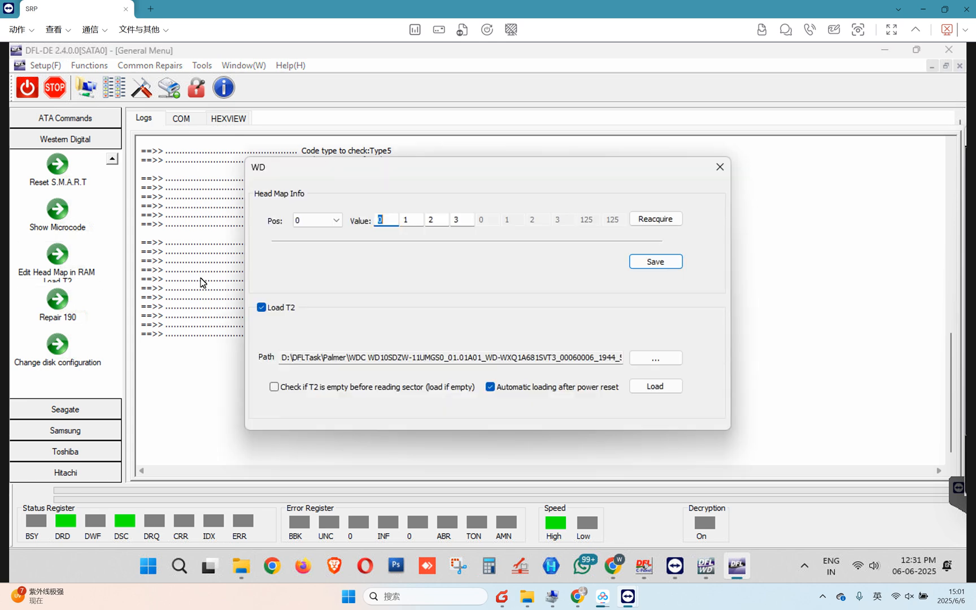
{"action": "left_click", "coordinate": [657, 387]}
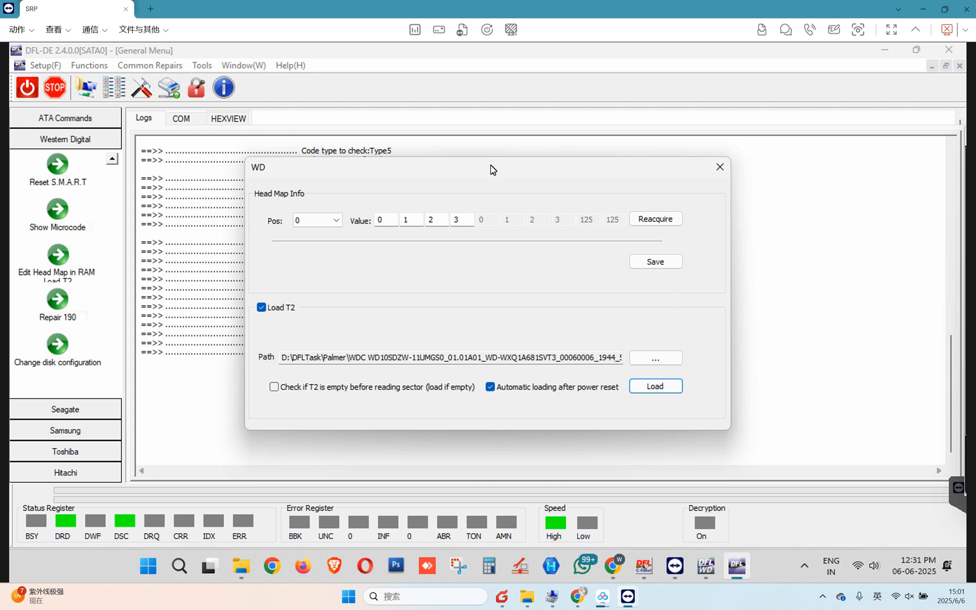
{"action": "left_click", "coordinate": [720, 166]}
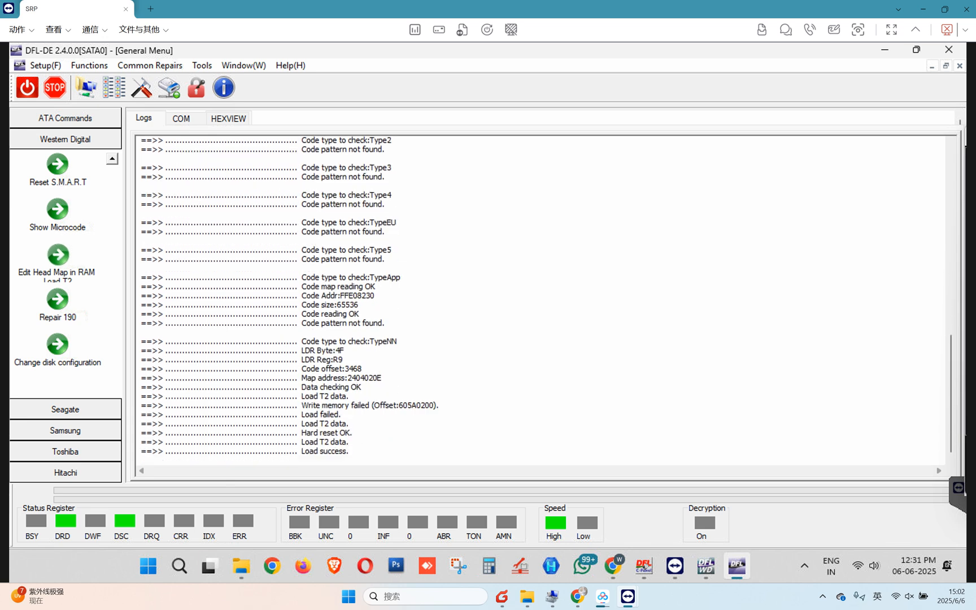
{"action": "left_click_drag", "start_coordinate": [350, 451], "coordinate": [140, 442]}
{"action": "left_click", "coordinate": [351, 442]}
Step: Get the drive's ID info again in the hex view and examine the first sectors for readable user data
{"action": "left_click", "coordinate": [233, 119]}
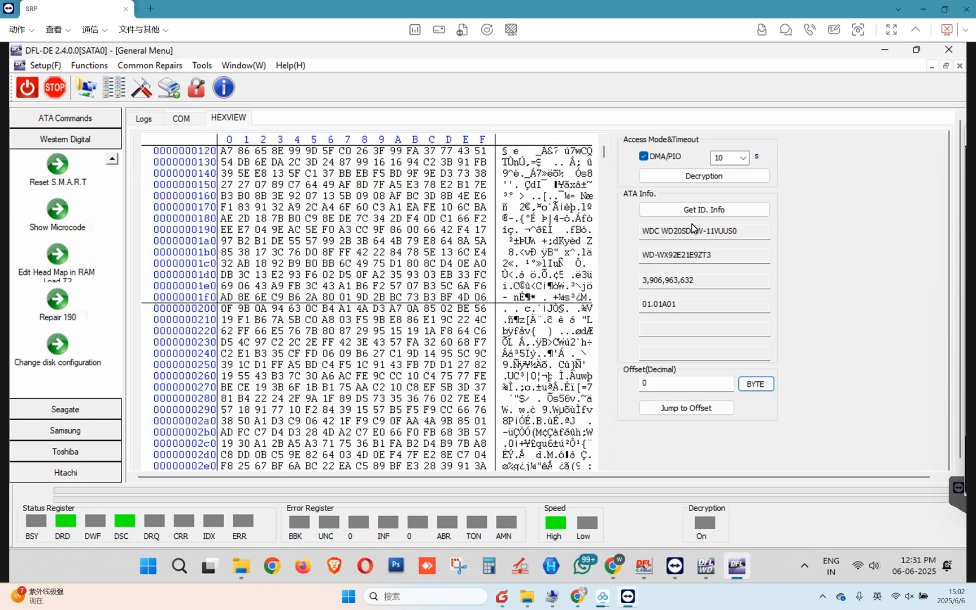
{"action": "left_click", "coordinate": [716, 211]}
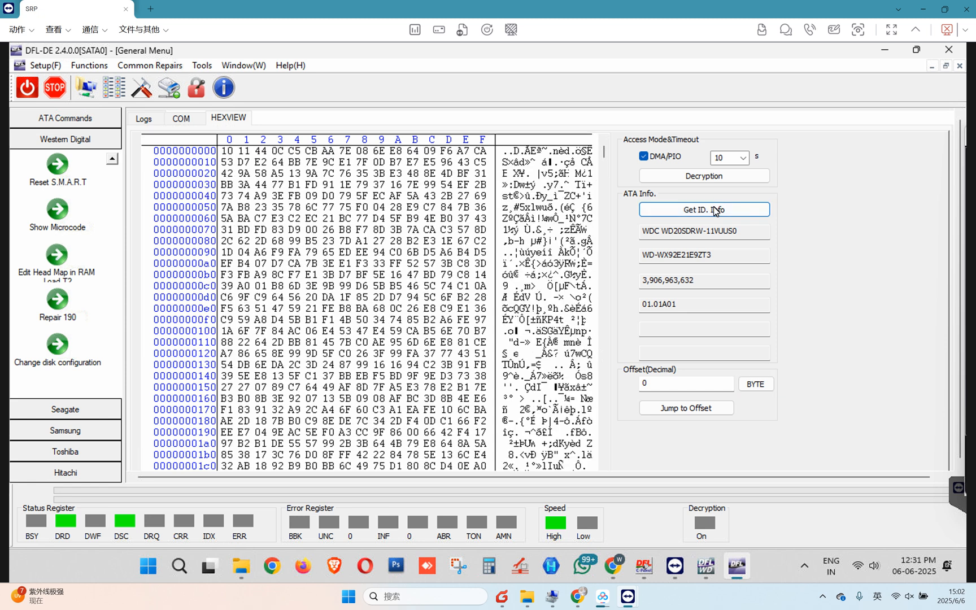
{"action": "scroll", "coordinate": [459, 397], "scroll_direction": "down", "scroll_amount": 4}
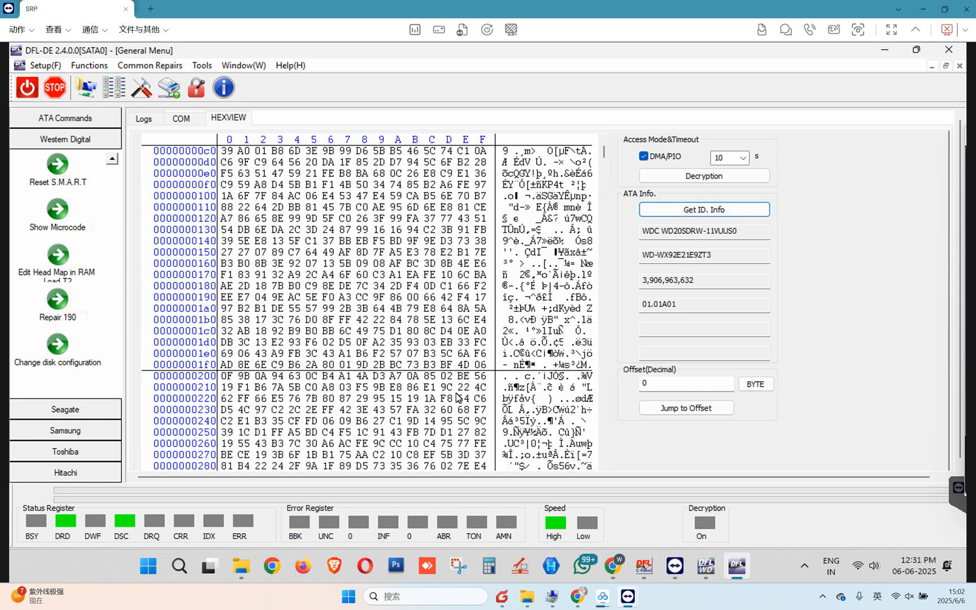
{"action": "left_click", "coordinate": [708, 209]}
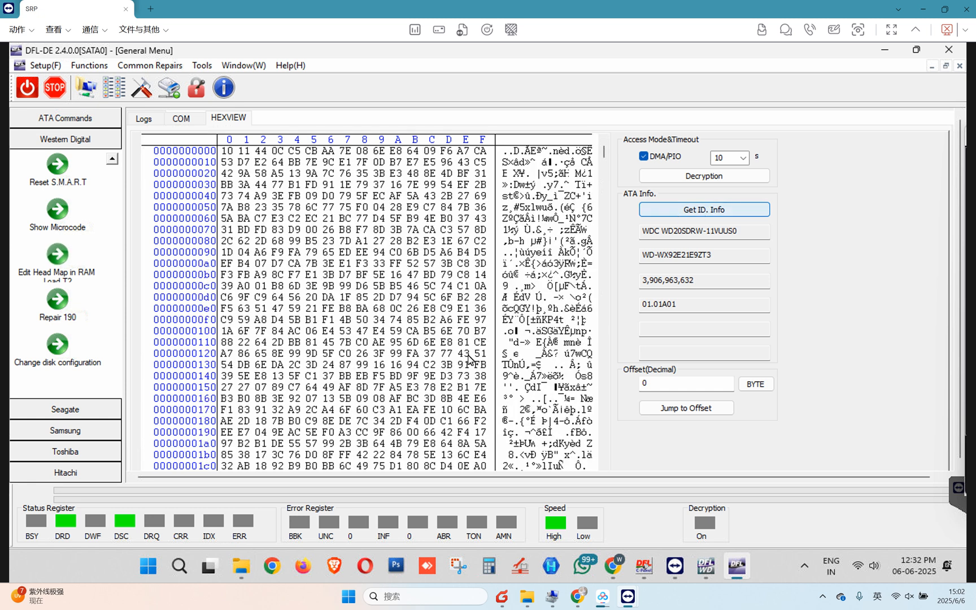
{"action": "scroll", "coordinate": [466, 387], "scroll_direction": "down", "scroll_amount": 6}
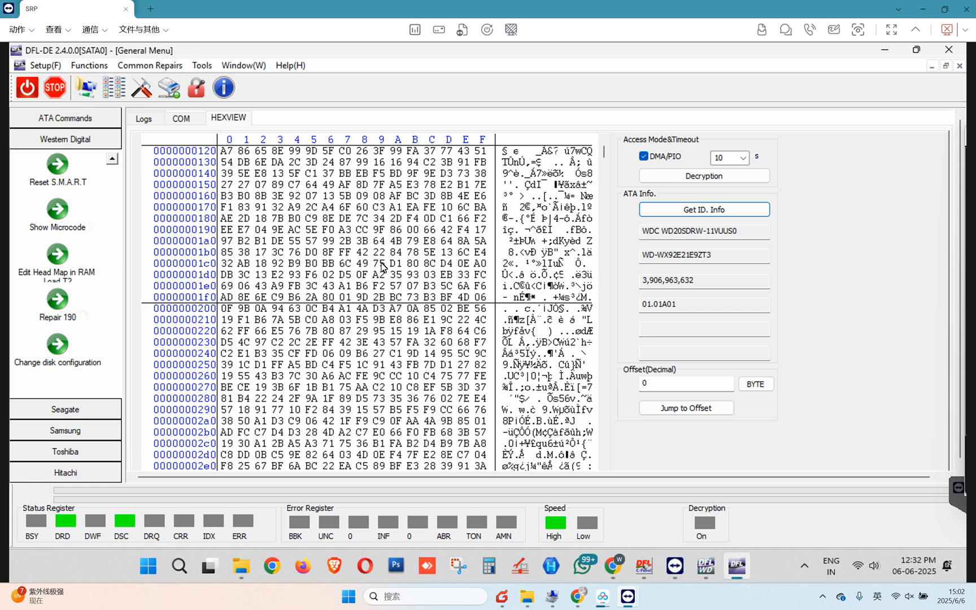
{"action": "scroll", "coordinate": [390, 303], "scroll_direction": "up", "scroll_amount": 1}
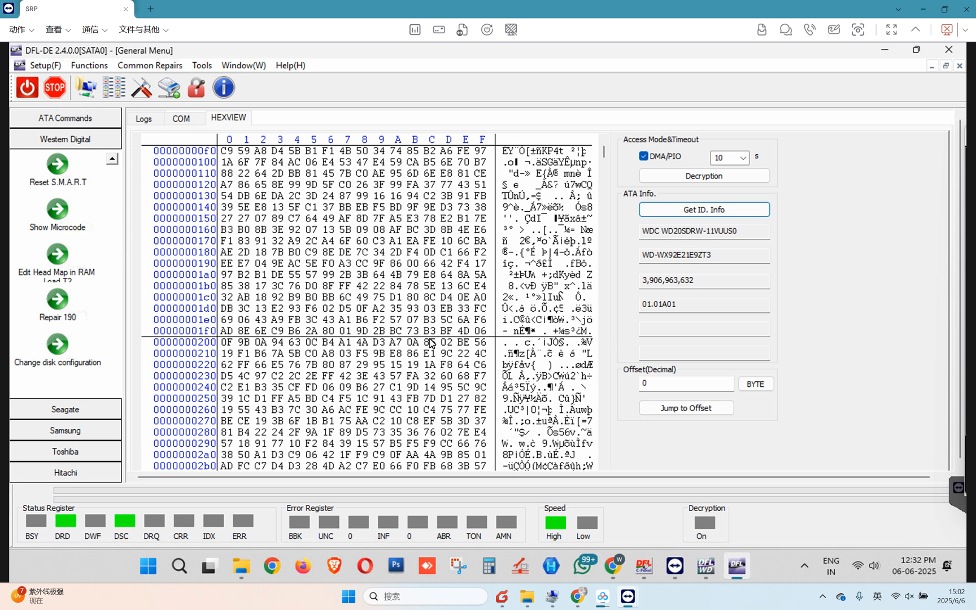